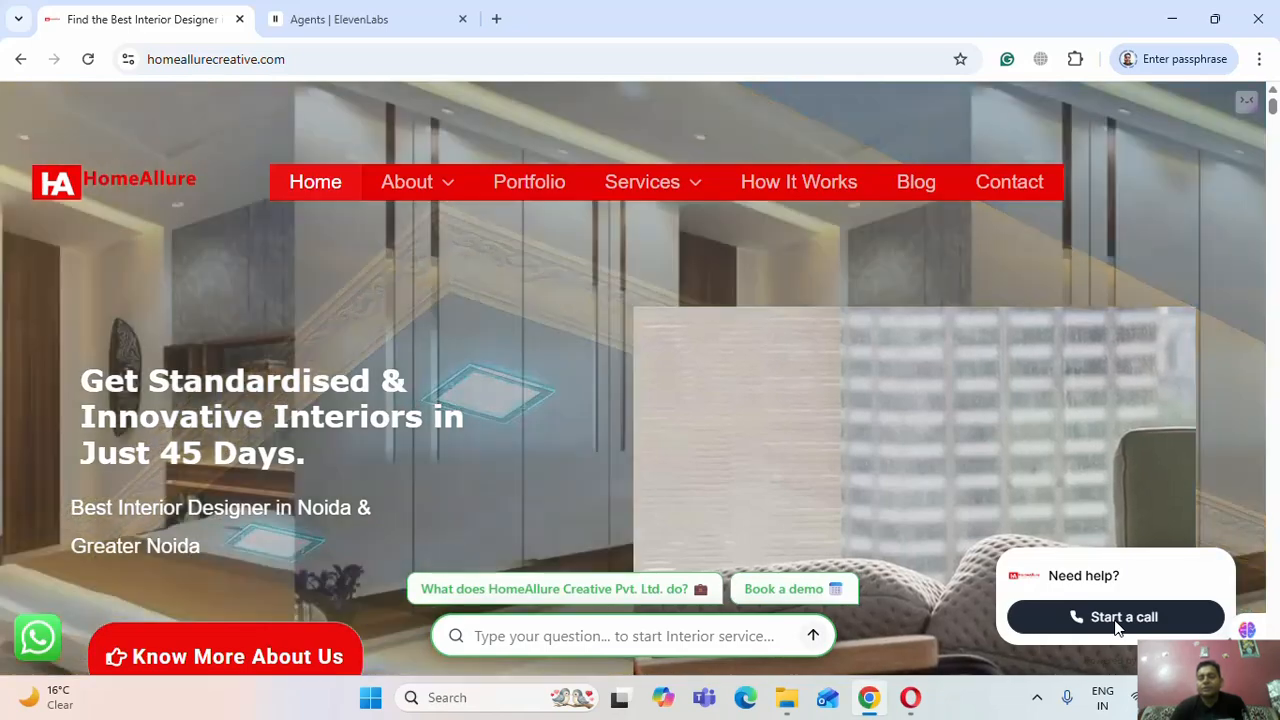
Step: Open the HomeAllure site's voice assistant, check its language options, hold a test call in English and close the site
{"action": "left_click", "coordinate": [1116, 622]}
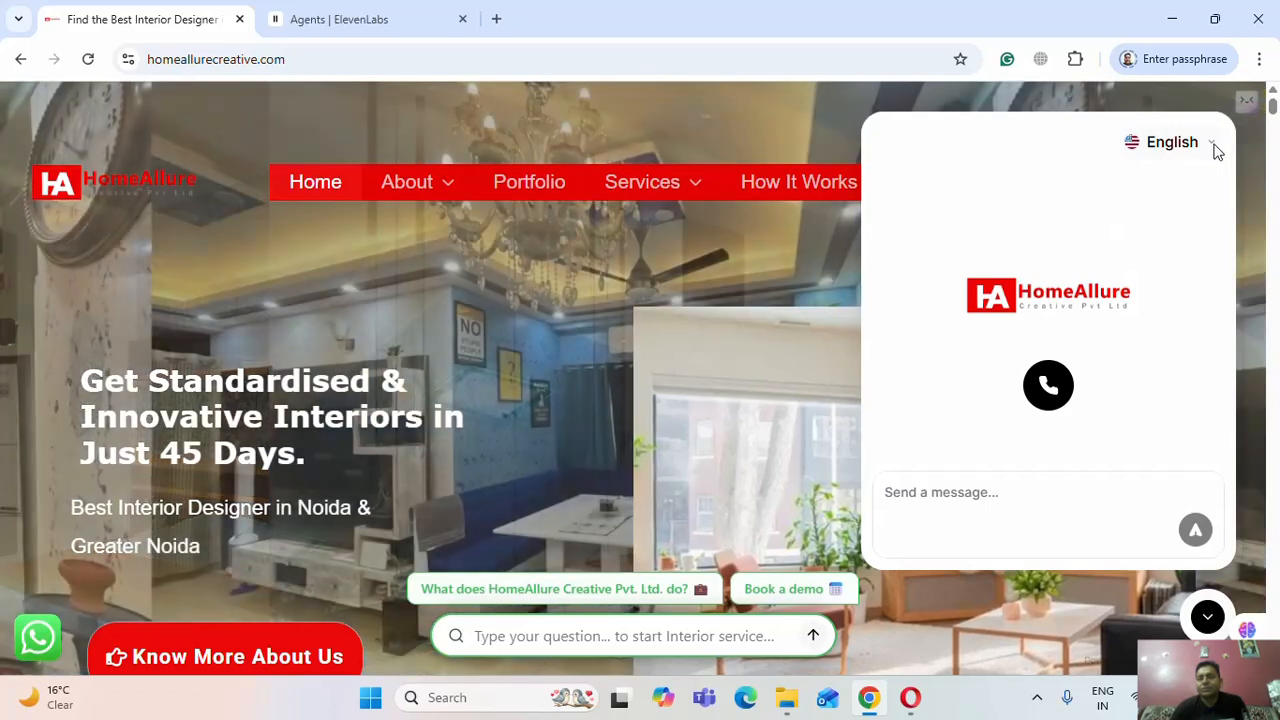
{"action": "left_click", "coordinate": [1214, 148]}
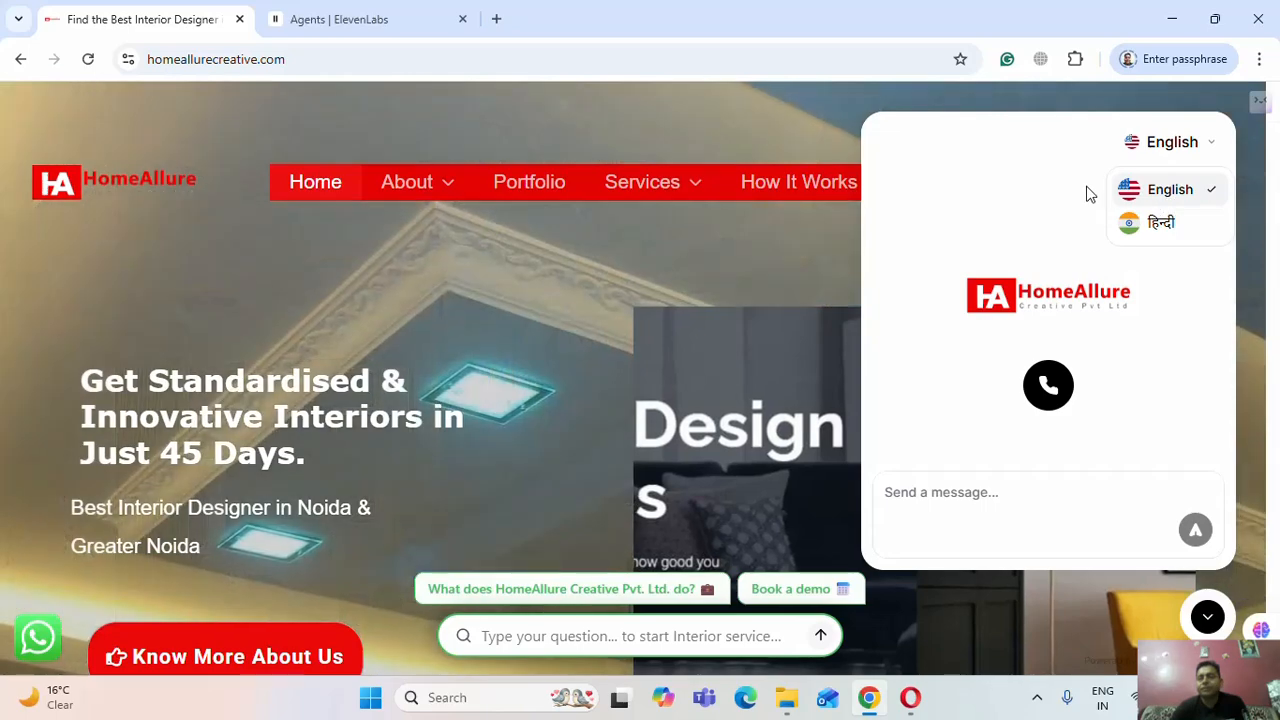
{"action": "left_click", "coordinate": [1088, 194]}
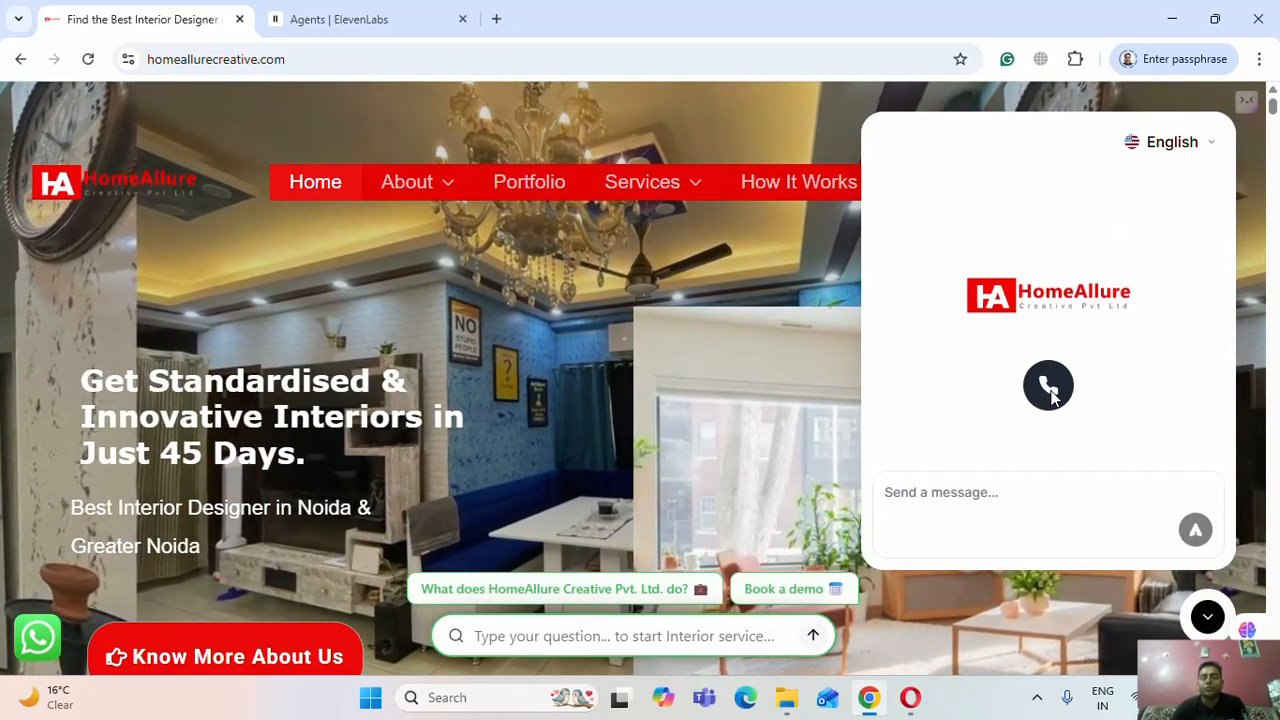
{"action": "left_click", "coordinate": [1049, 386]}
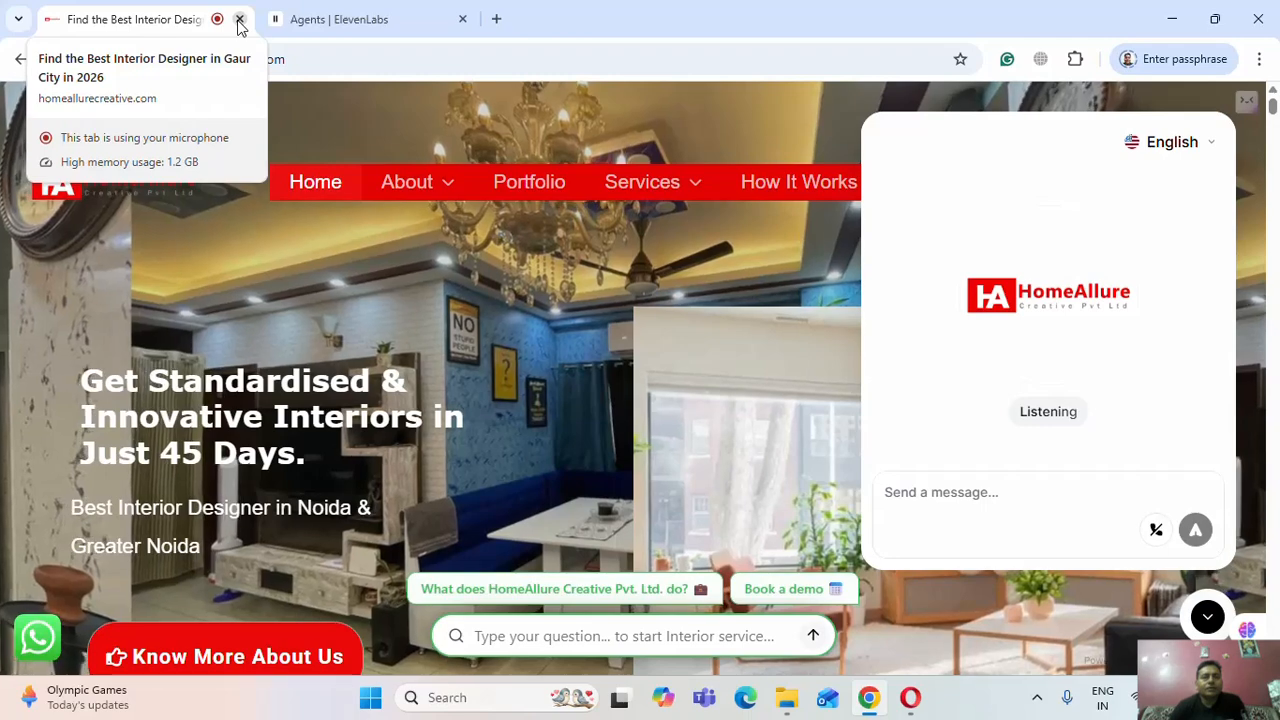
{"action": "left_click", "coordinate": [240, 20]}
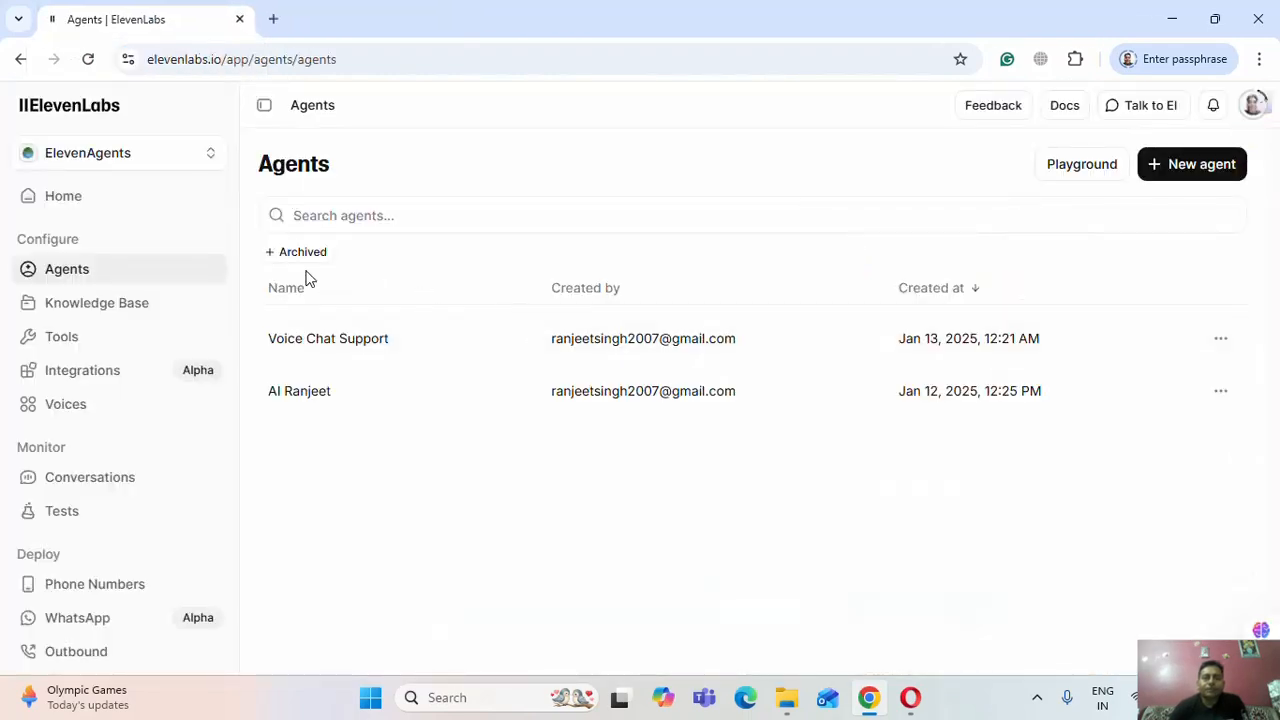
Step: Search the web for 11labs in a new tab and open the ElevenLabs log-in page, leaving it without signing in
{"action": "left_click", "coordinate": [273, 20]}
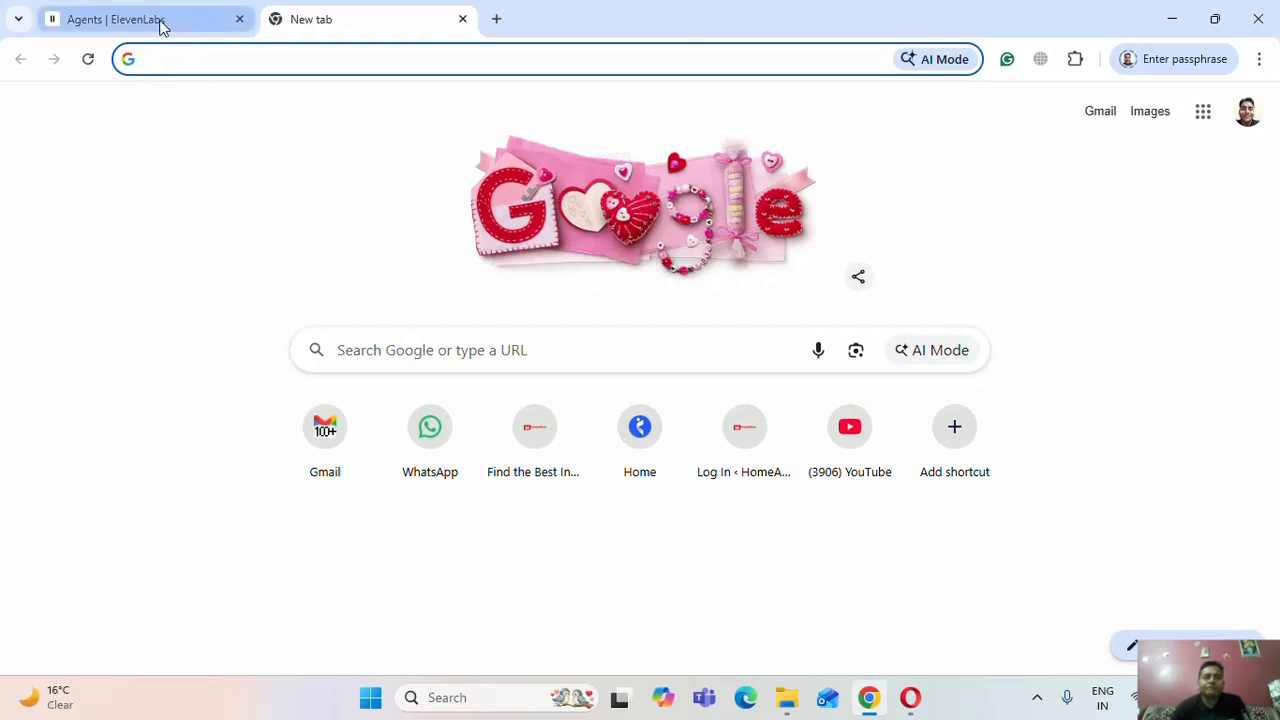
{"action": "mouse_move", "coordinate": [163, 27]}
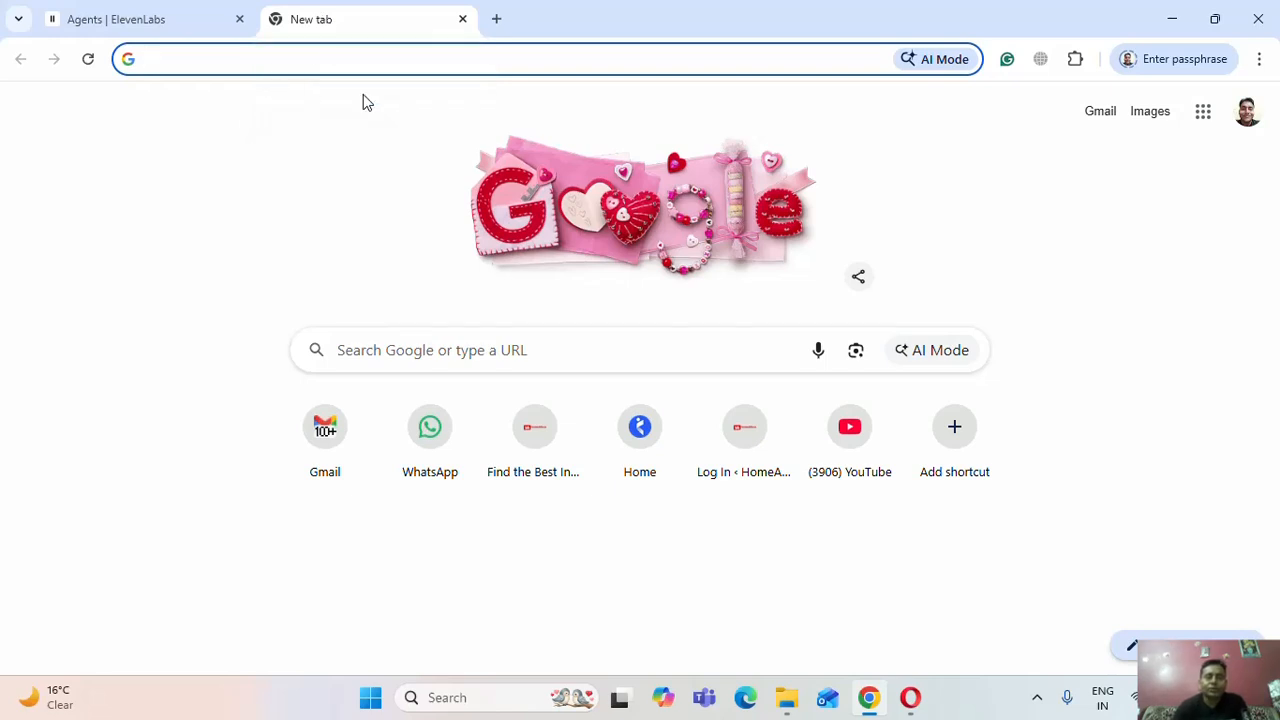
{"action": "type", "text": "11labs"}
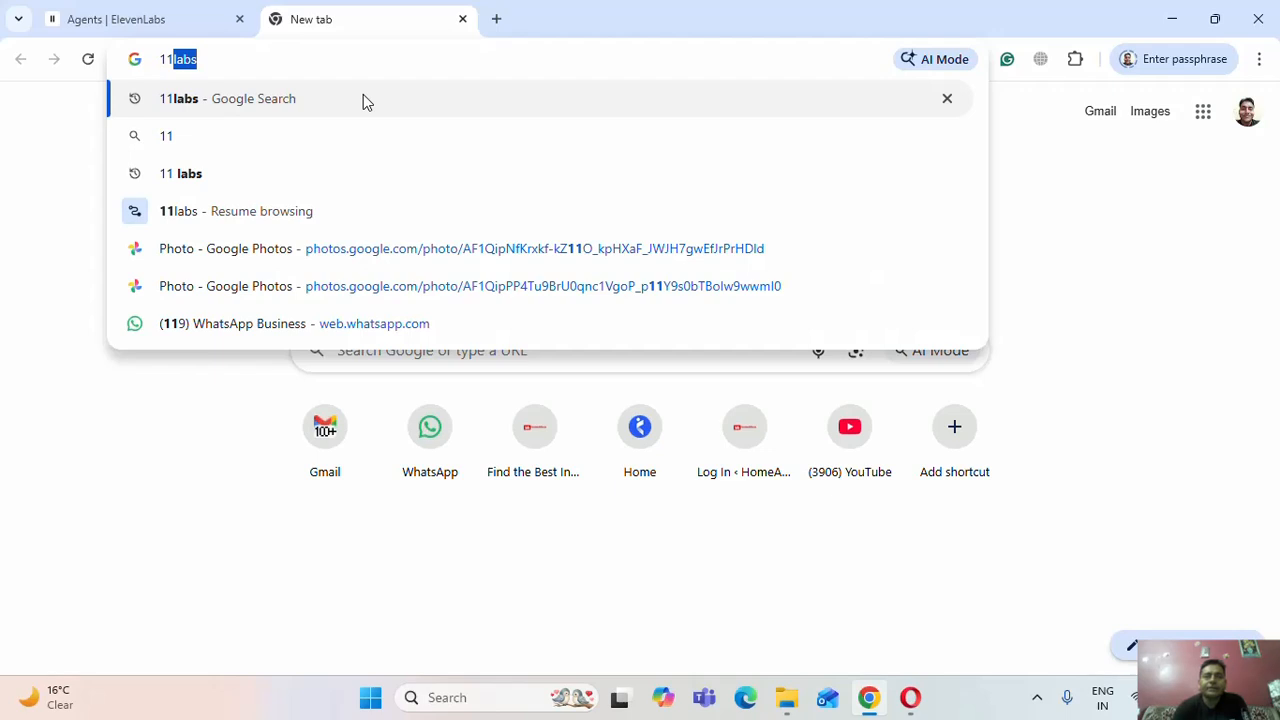
{"action": "key", "text": "Return"}
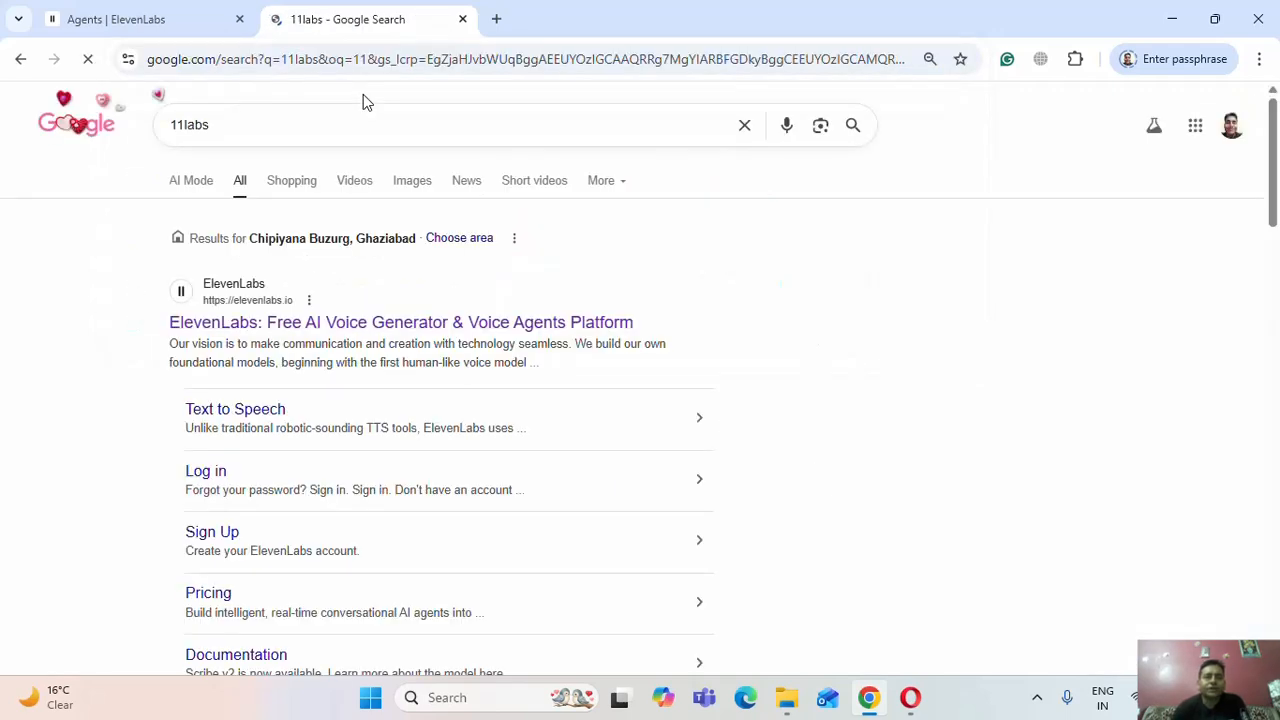
{"action": "left_click", "coordinate": [272, 322]}
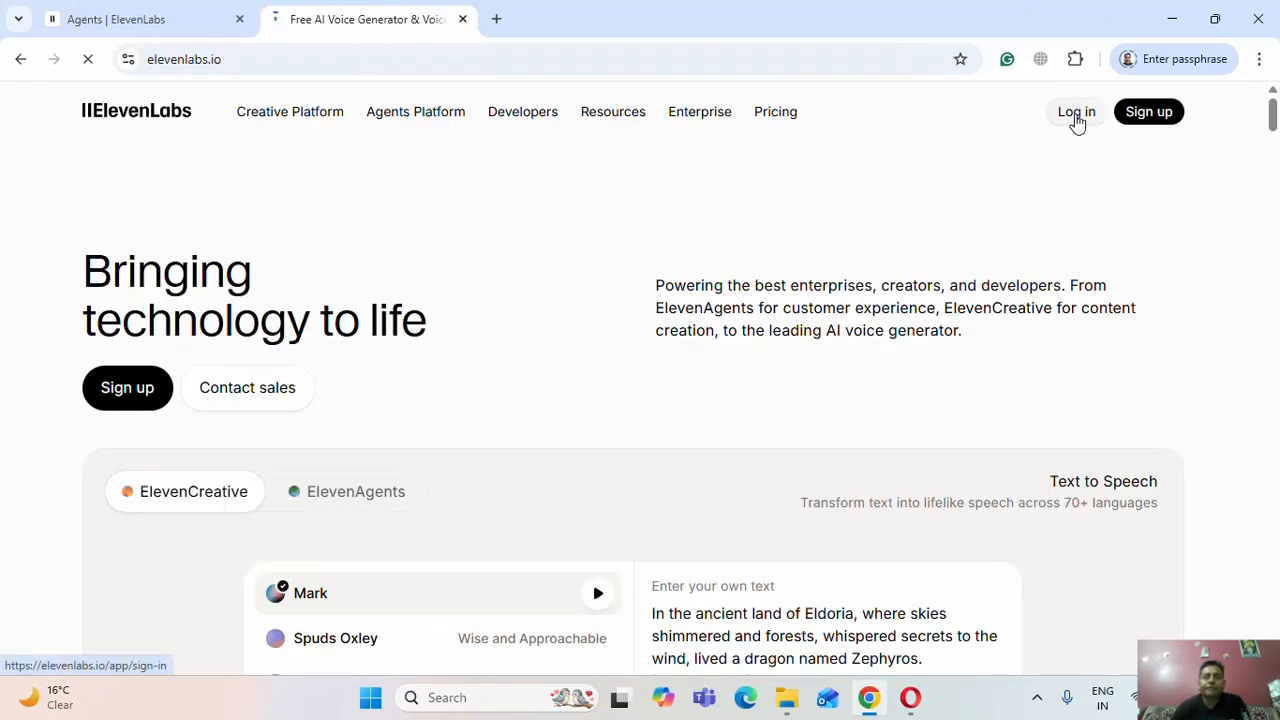
{"action": "left_click", "coordinate": [1077, 117]}
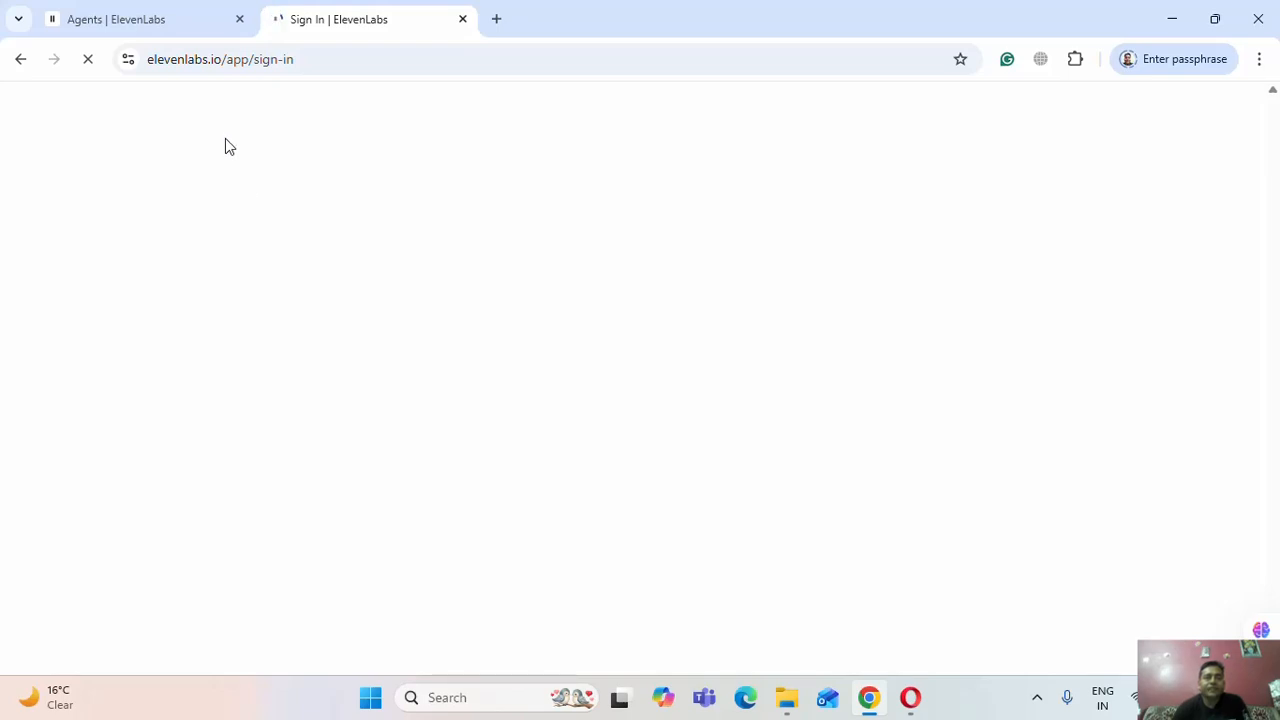
{"action": "left_click", "coordinate": [134, 22]}
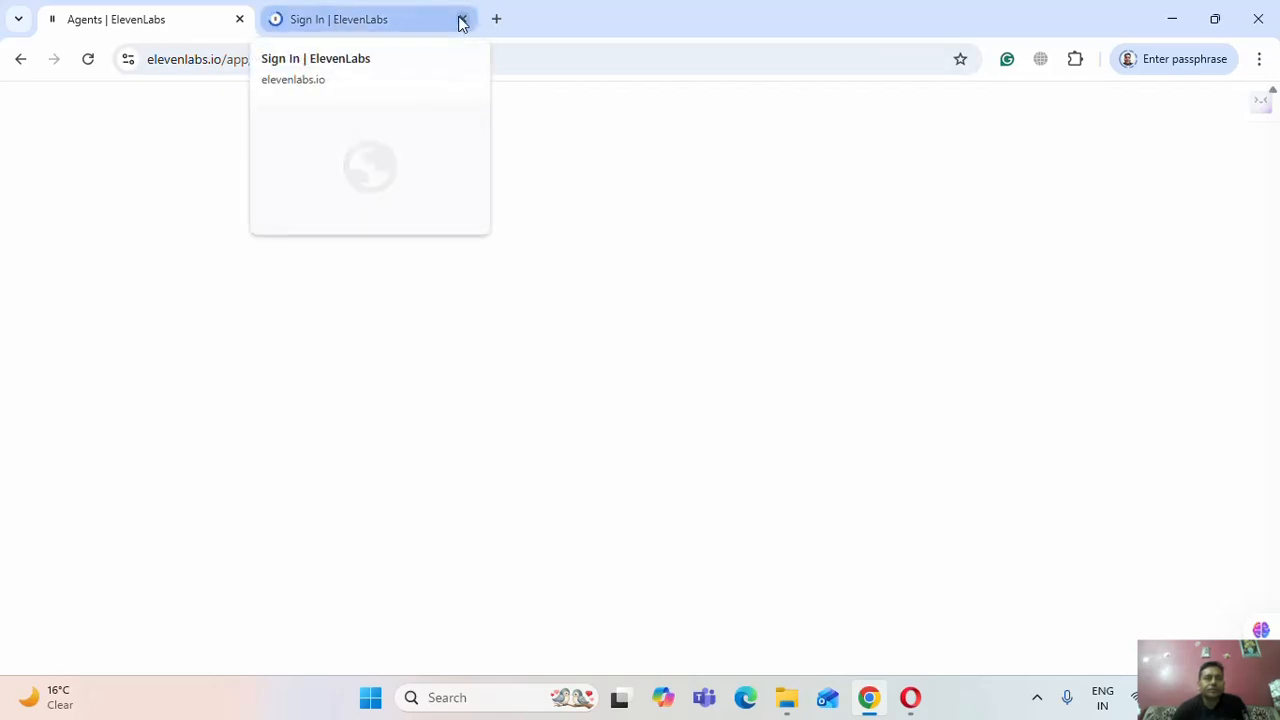
{"action": "left_click", "coordinate": [322, 22]}
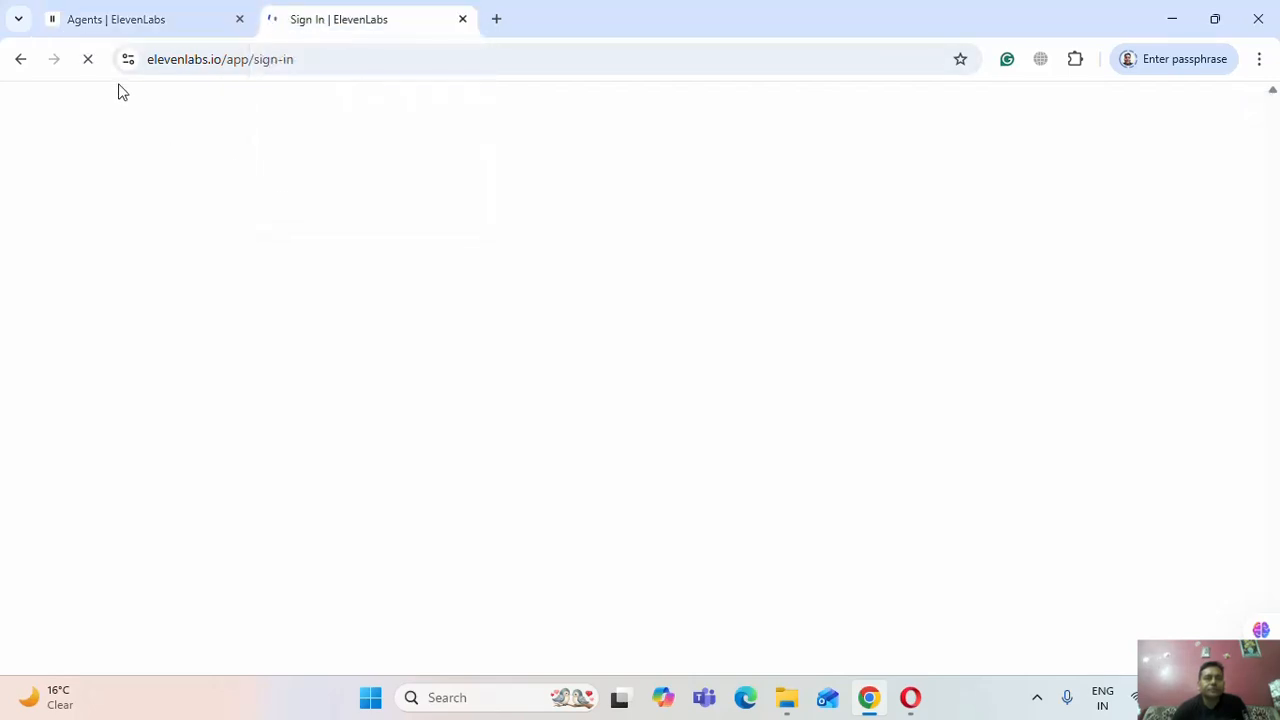
{"action": "left_click", "coordinate": [68, 24]}
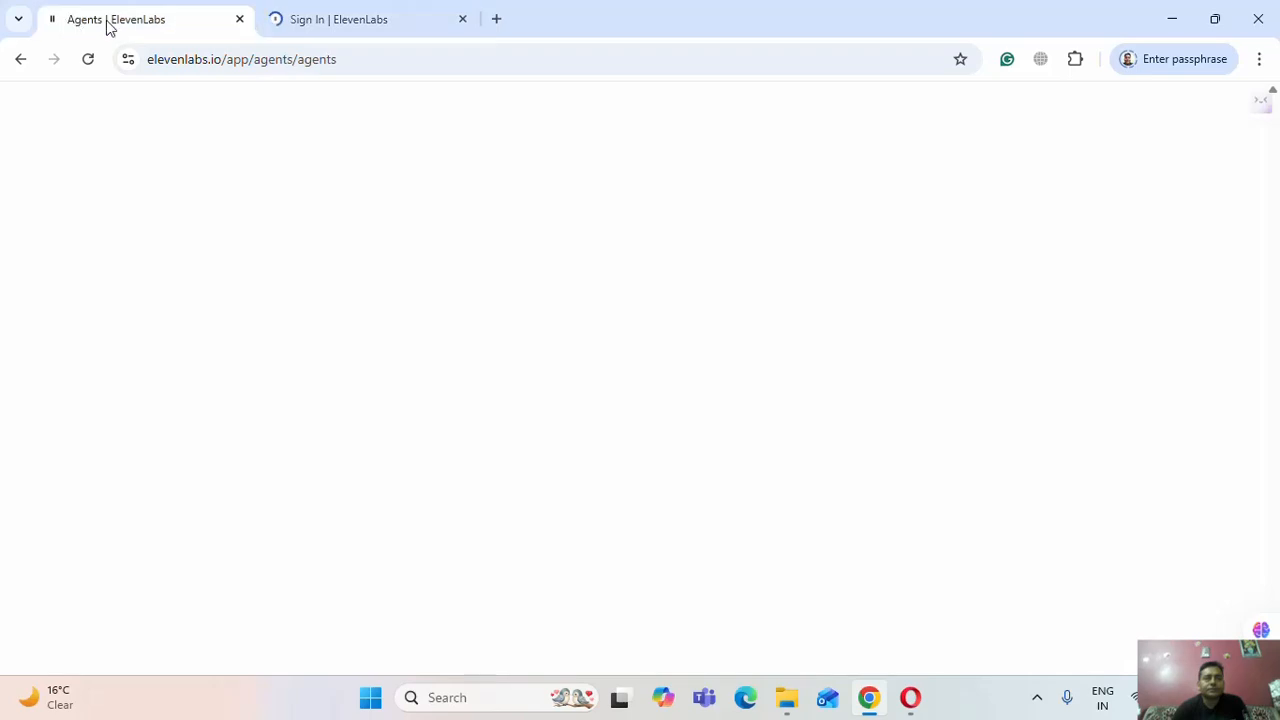
{"action": "left_click", "coordinate": [464, 21]}
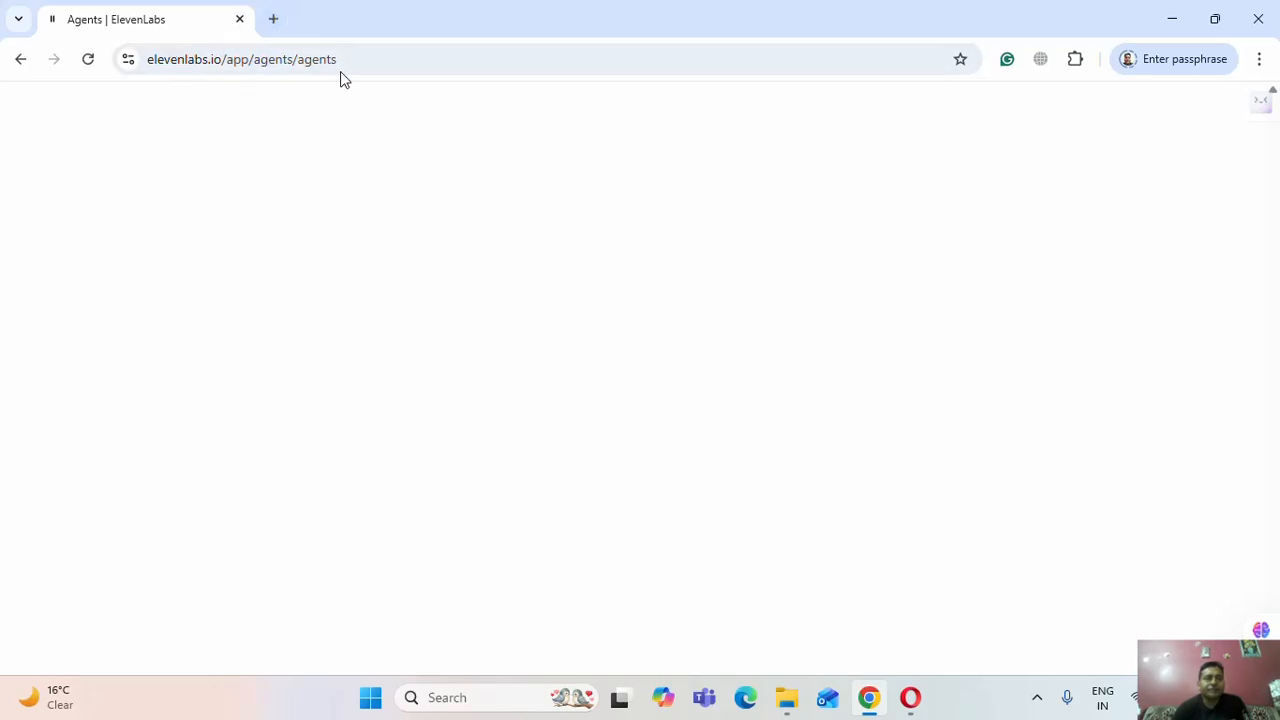
Step: Reload the elevenlabs.io/app/agents/agents page and show the list of agents
{"action": "left_click", "coordinate": [374, 62]}
{"action": "key", "text": "Return"}
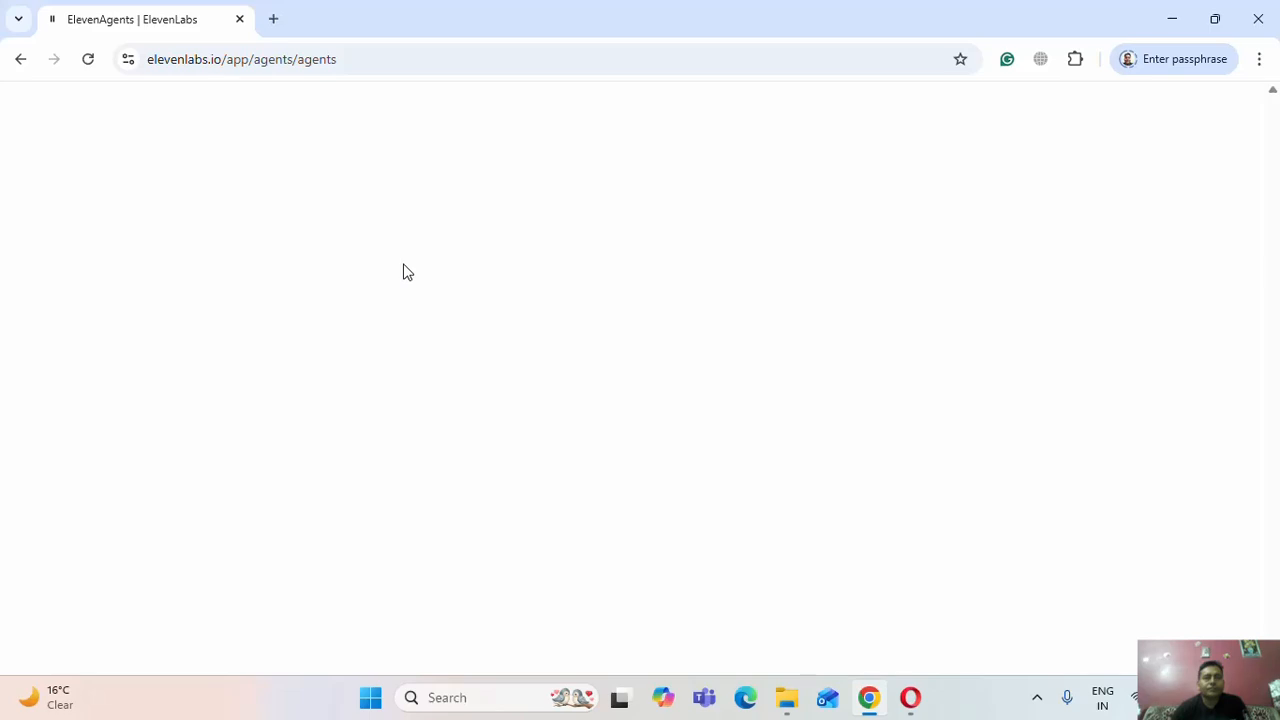
{"action": "left_click", "coordinate": [88, 62]}
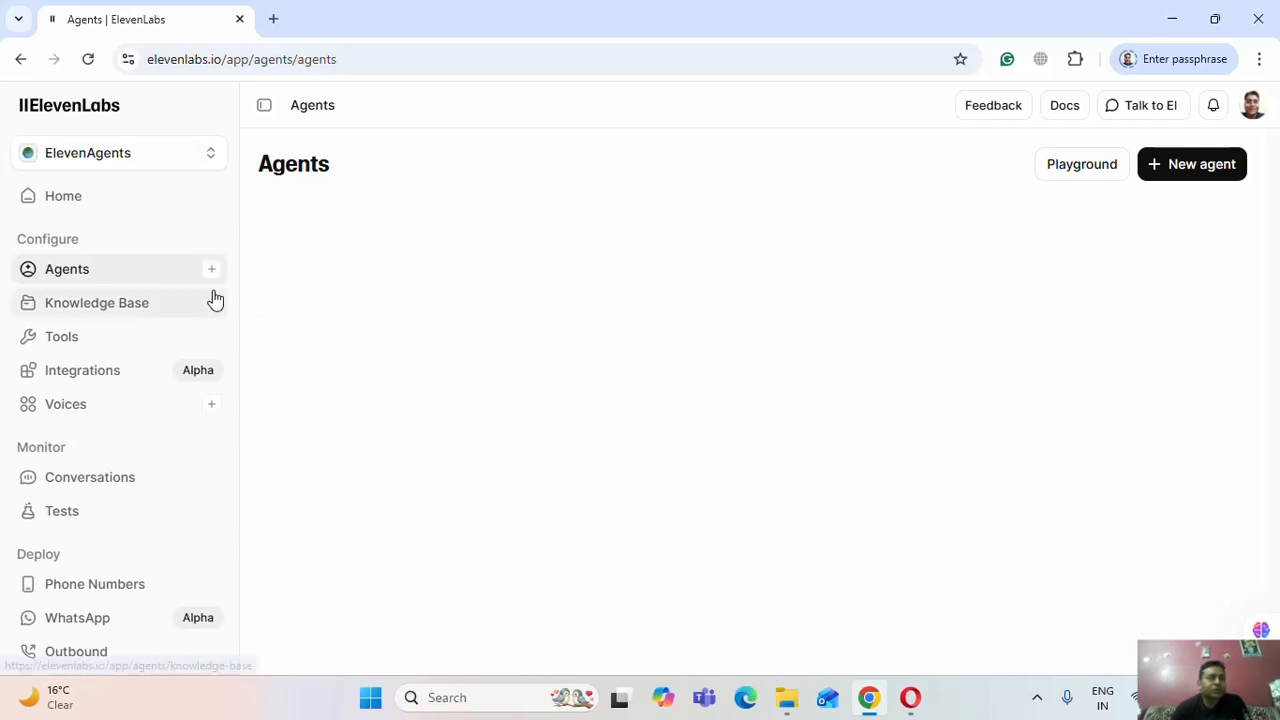
{"action": "left_click", "coordinate": [70, 278]}
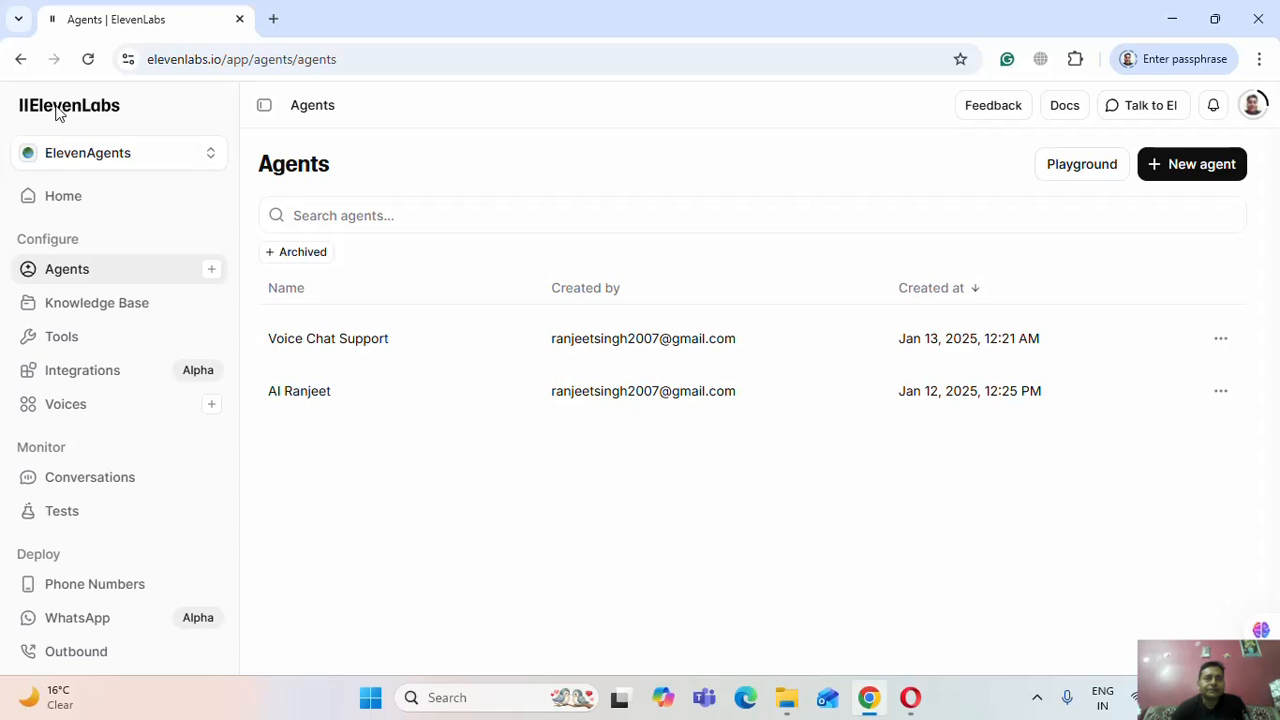
Step: View the workspace's home dashboard, return to the list of agents and dismiss the energy saver notification
{"action": "left_click", "coordinate": [75, 205]}
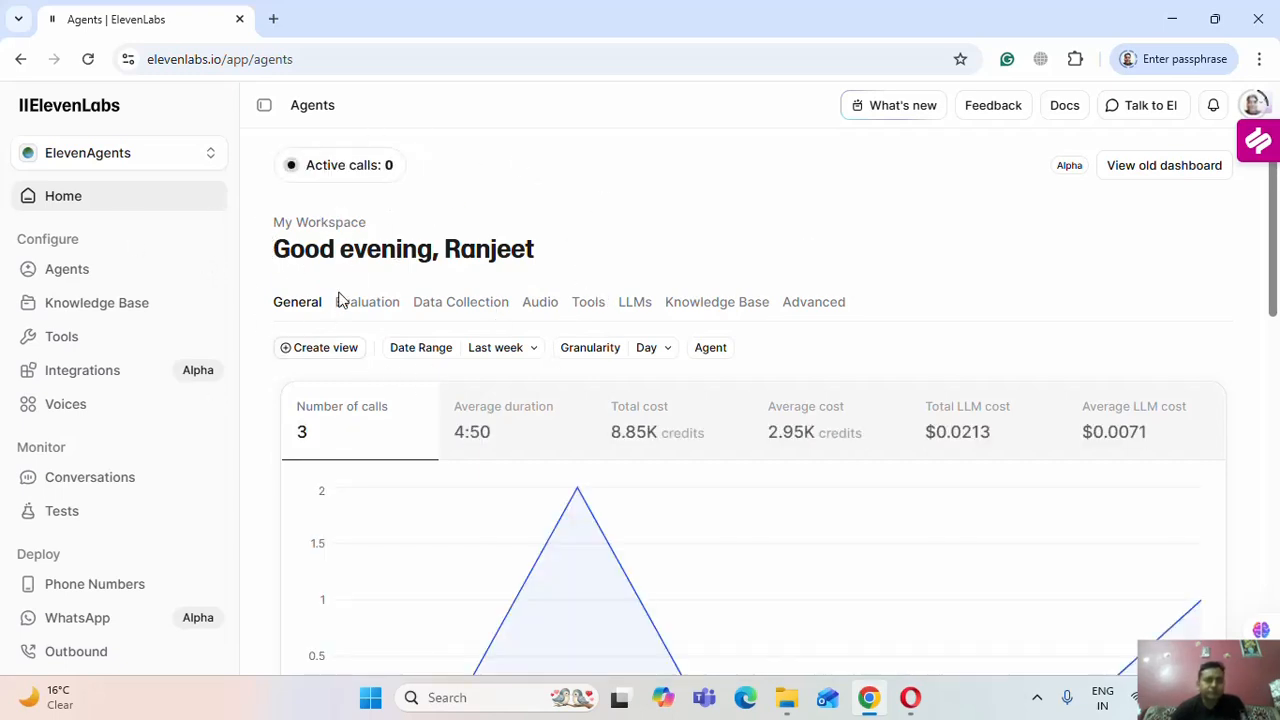
{"action": "left_click", "coordinate": [77, 278]}
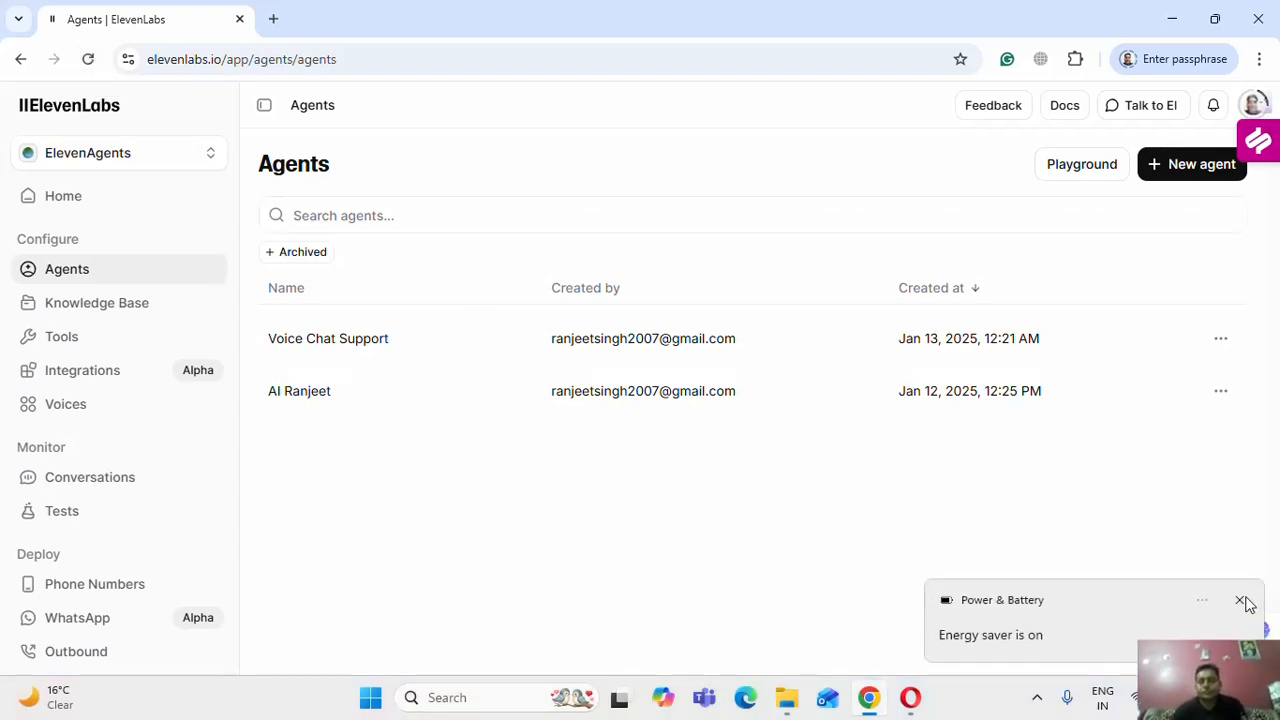
{"action": "left_click", "coordinate": [1241, 601]}
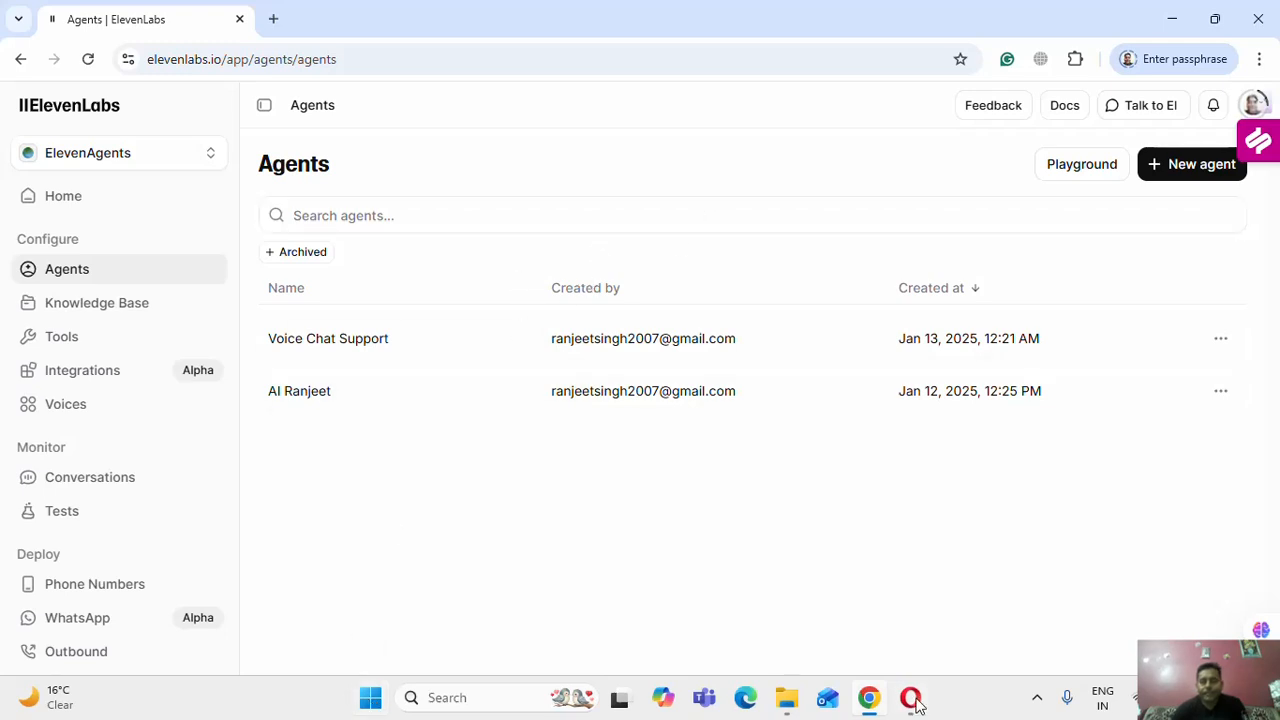
{"action": "left_click", "coordinate": [1037, 697]}
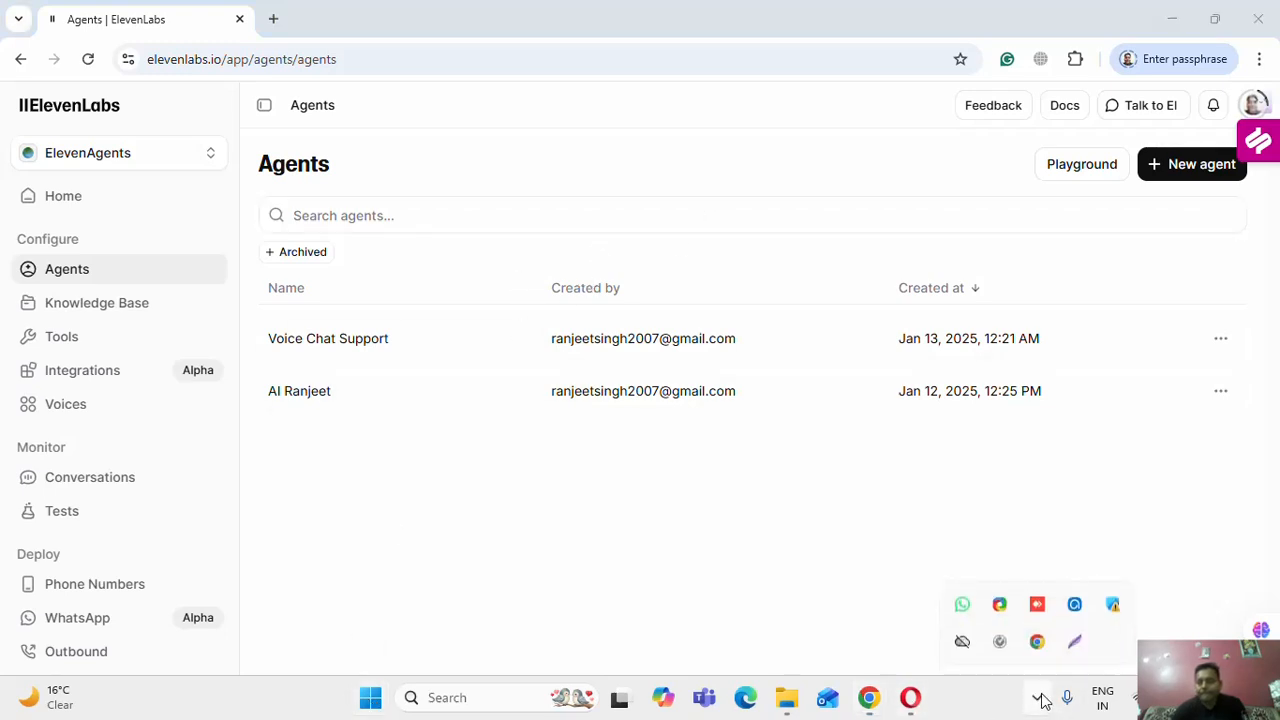
{"action": "left_click", "coordinate": [1074, 603]}
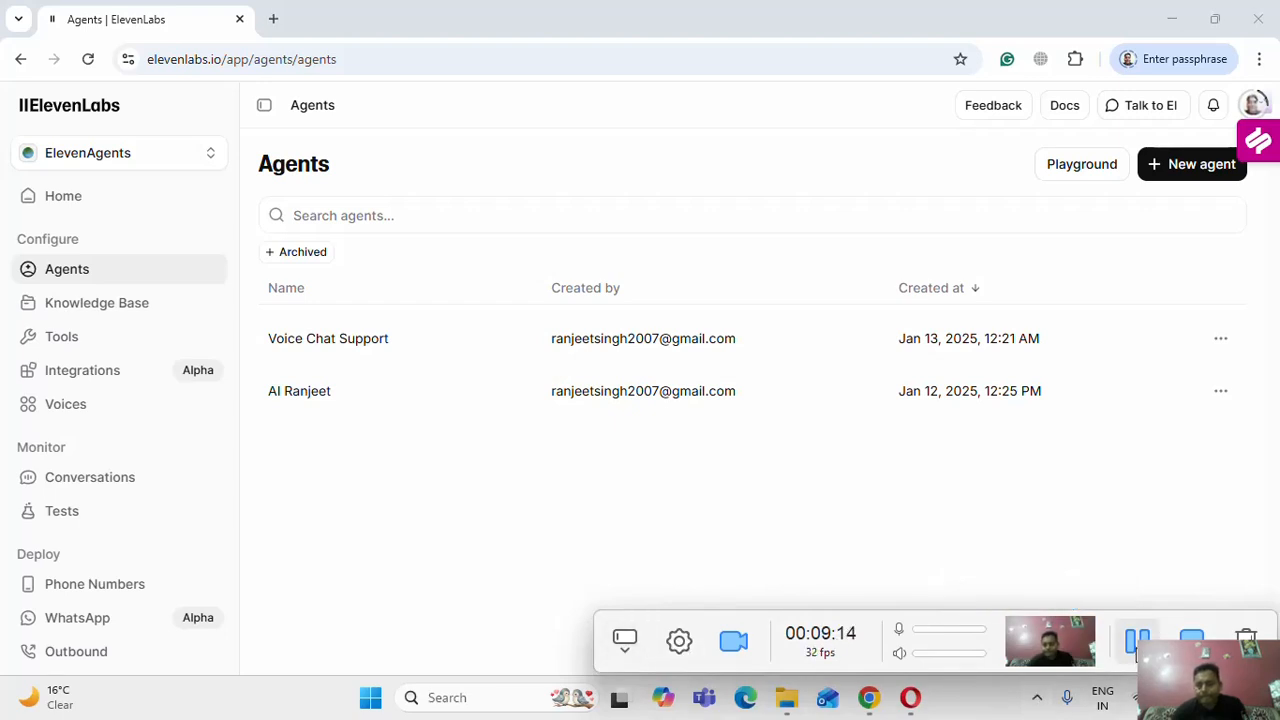
{"action": "left_click", "coordinate": [1137, 645]}
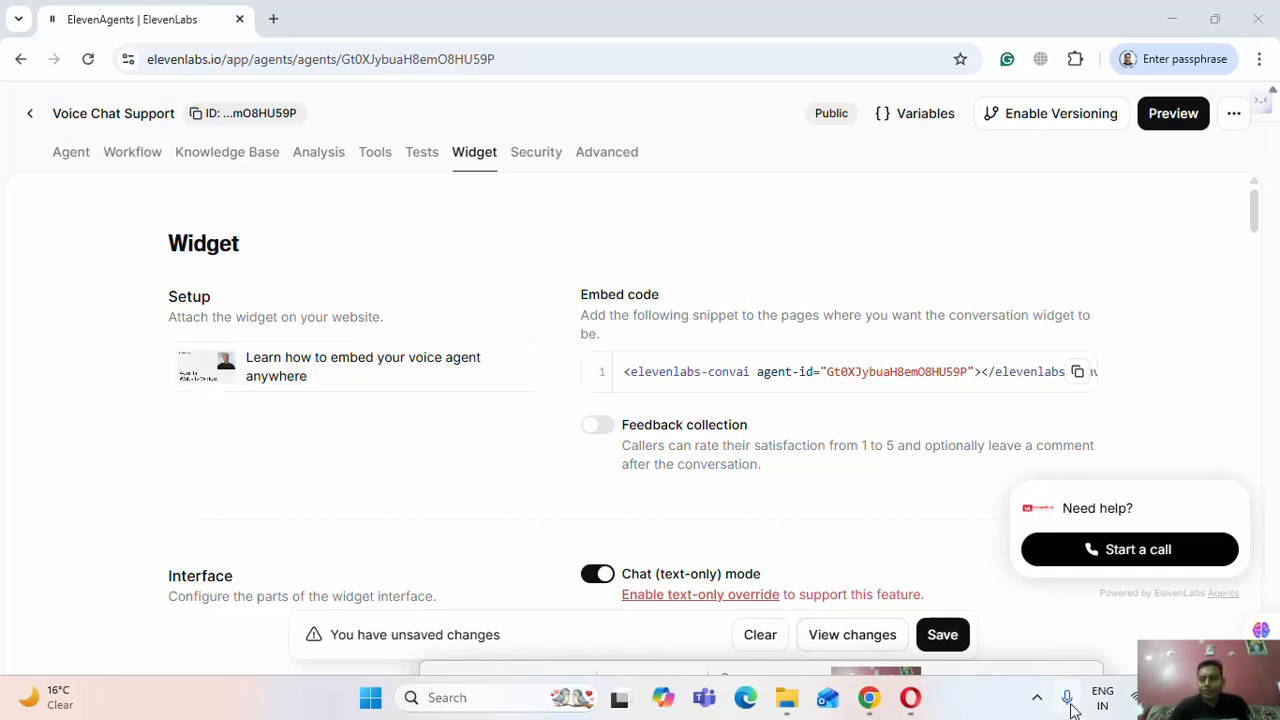
{"action": "left_click", "coordinate": [1037, 697]}
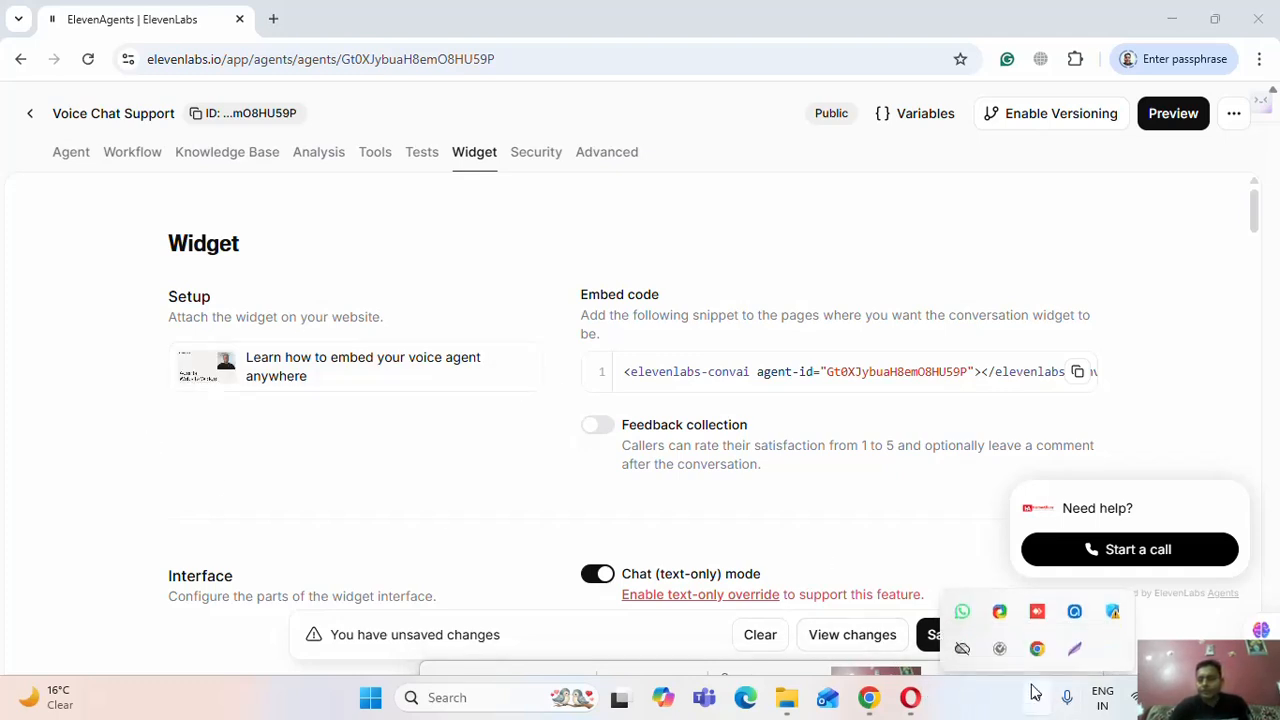
{"action": "left_click", "coordinate": [1077, 605]}
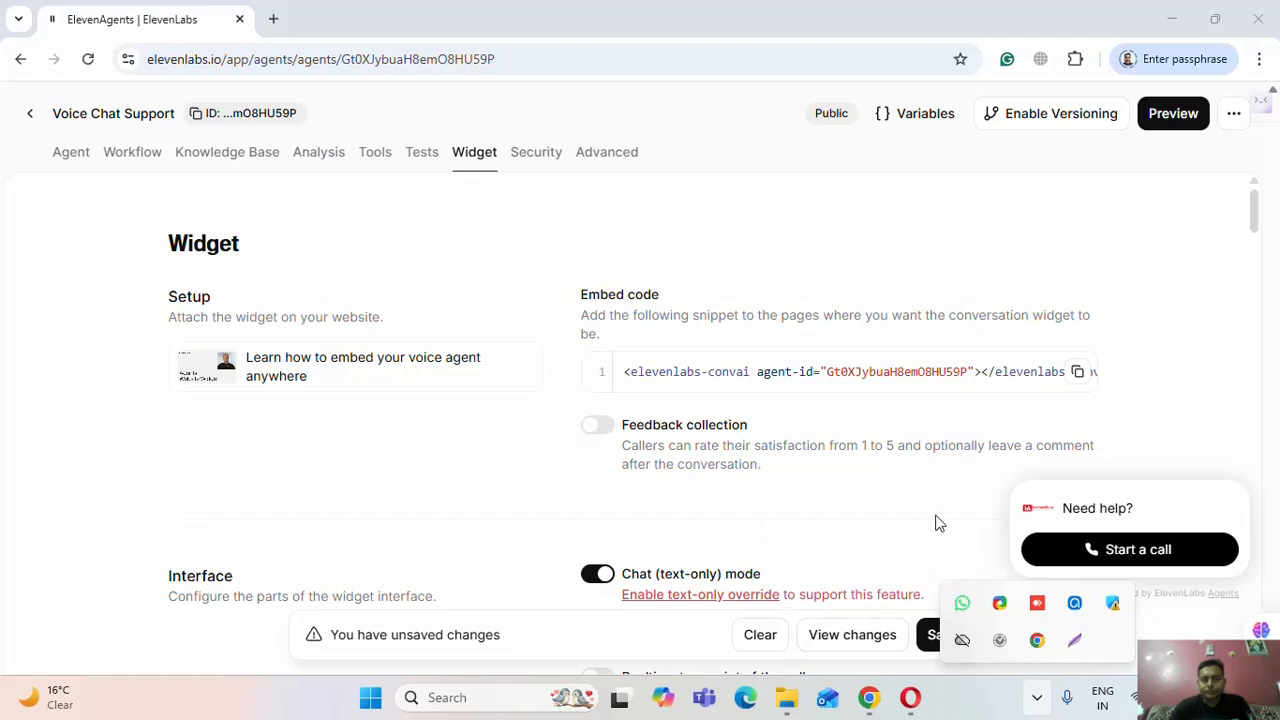
{"action": "left_click", "coordinate": [908, 537]}
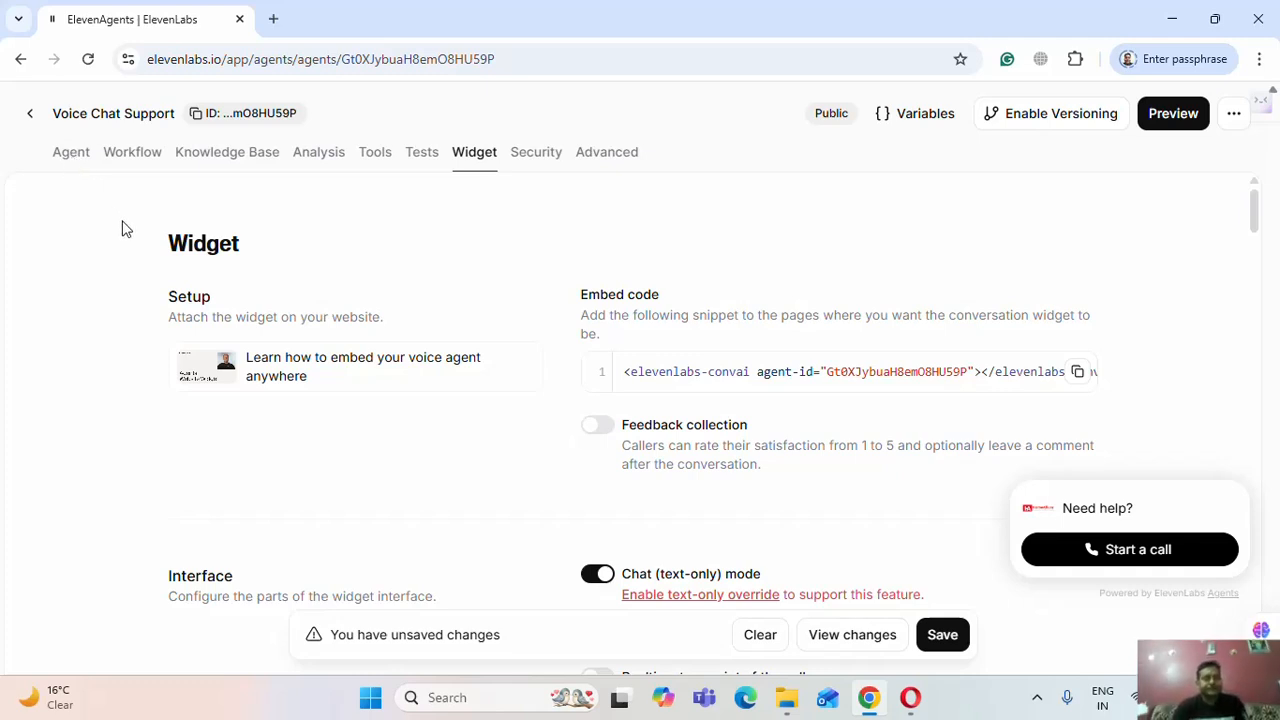
Step: Examine the Voice Chat Support agent's main settings, including its system prompt, first message, voice, languages and LLM
{"action": "left_click", "coordinate": [68, 160]}
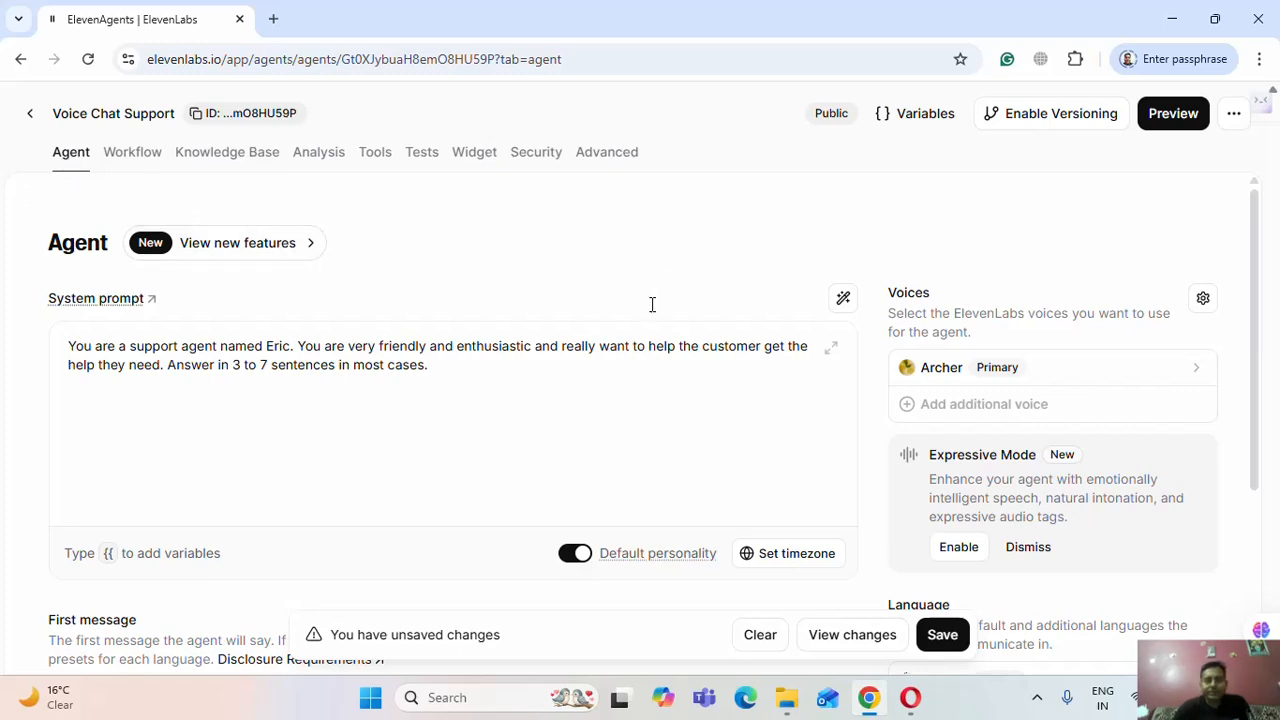
{"action": "scroll", "coordinate": [650, 314], "scroll_direction": "down", "scroll_amount": 3}
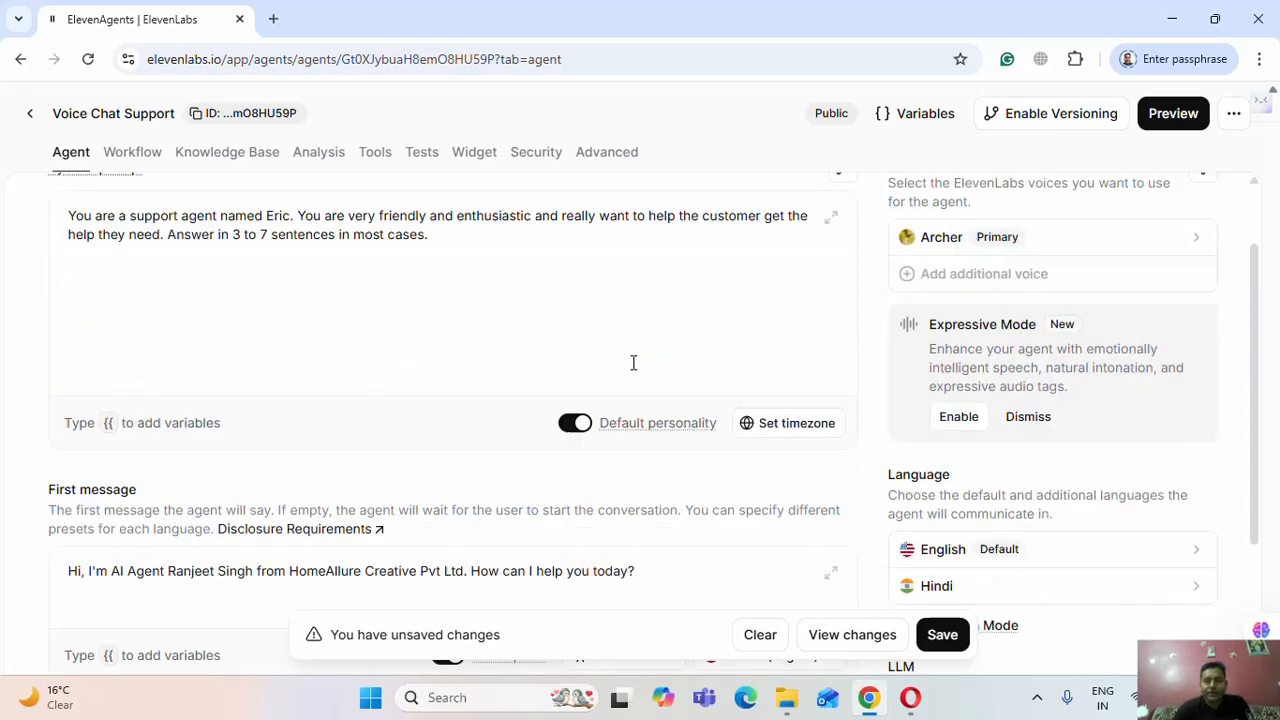
{"action": "scroll", "coordinate": [634, 362], "scroll_direction": "up", "scroll_amount": 3}
{"action": "scroll", "coordinate": [636, 360], "scroll_direction": "down", "scroll_amount": 3}
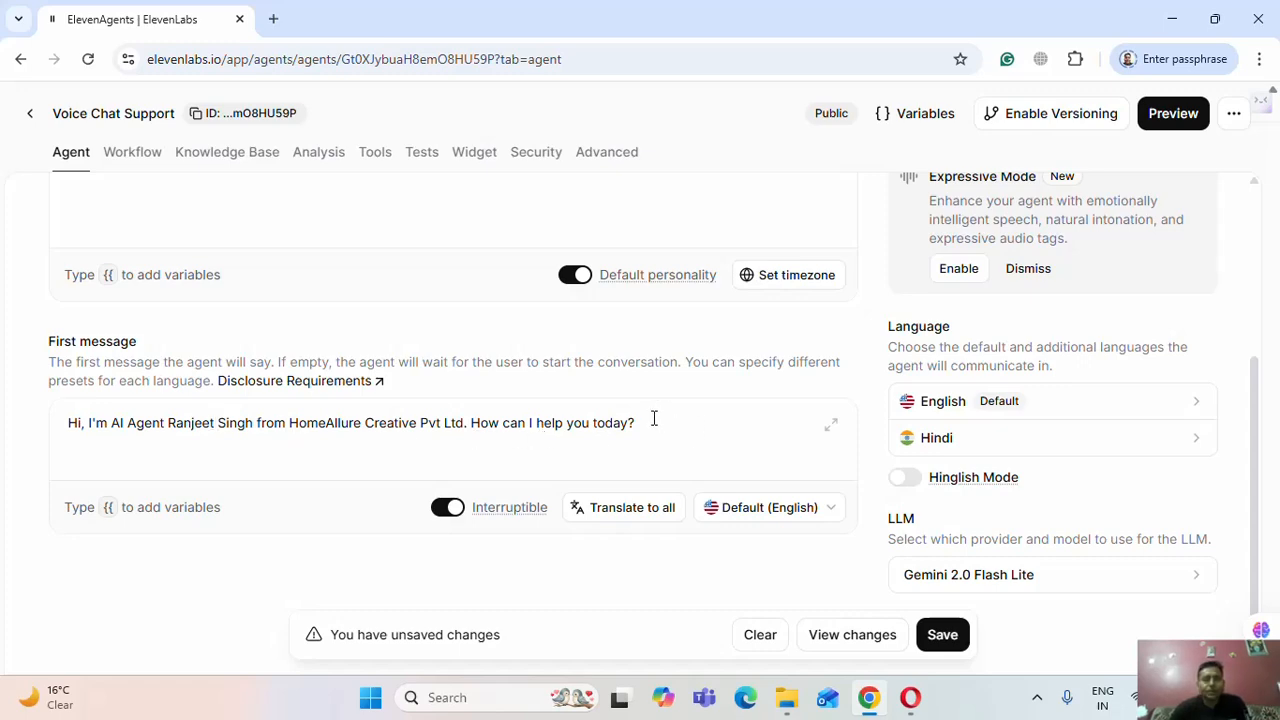
{"action": "scroll", "coordinate": [654, 418], "scroll_direction": "up", "scroll_amount": 3}
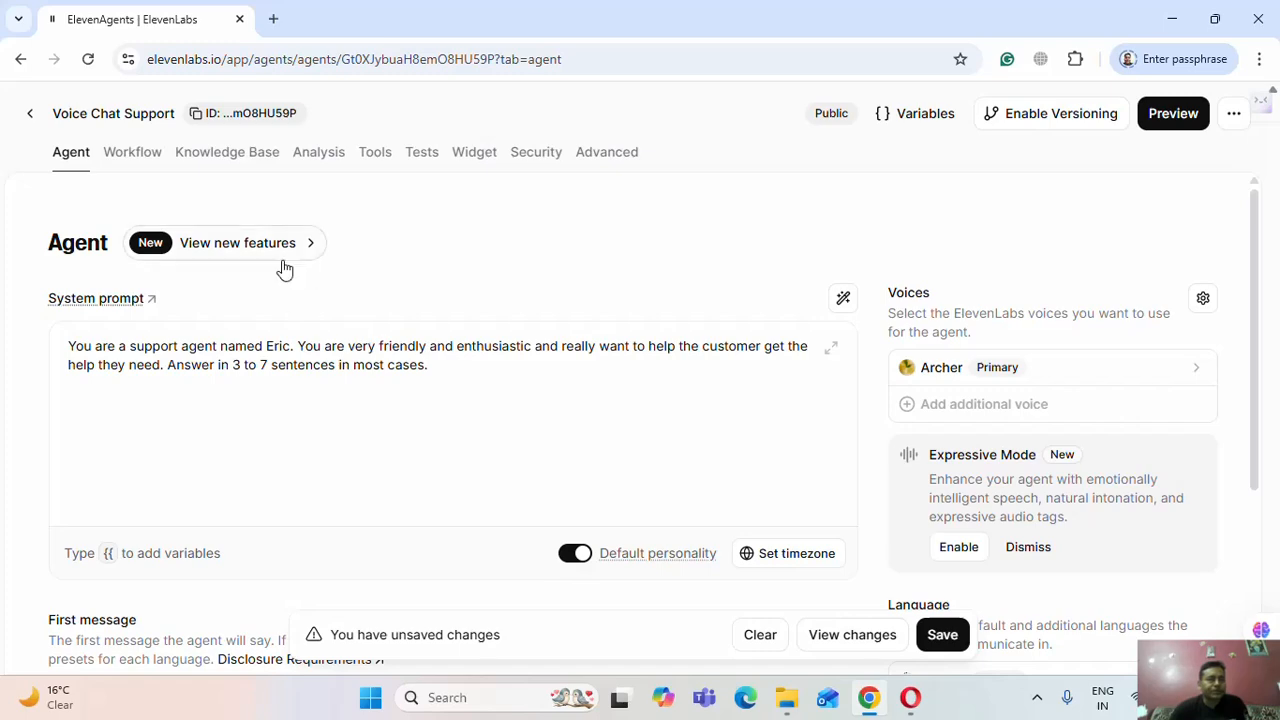
{"action": "scroll", "coordinate": [343, 340], "scroll_direction": "down", "scroll_amount": 3}
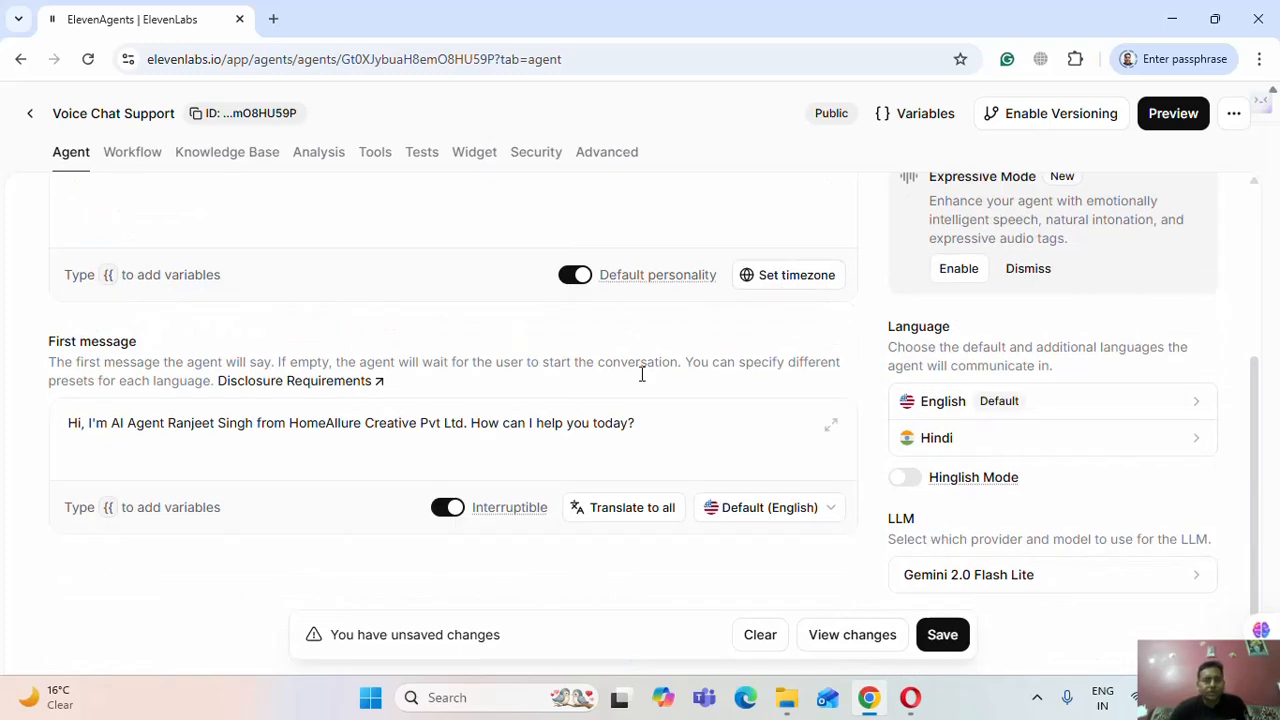
{"action": "scroll", "coordinate": [566, 390], "scroll_direction": "up", "scroll_amount": 3}
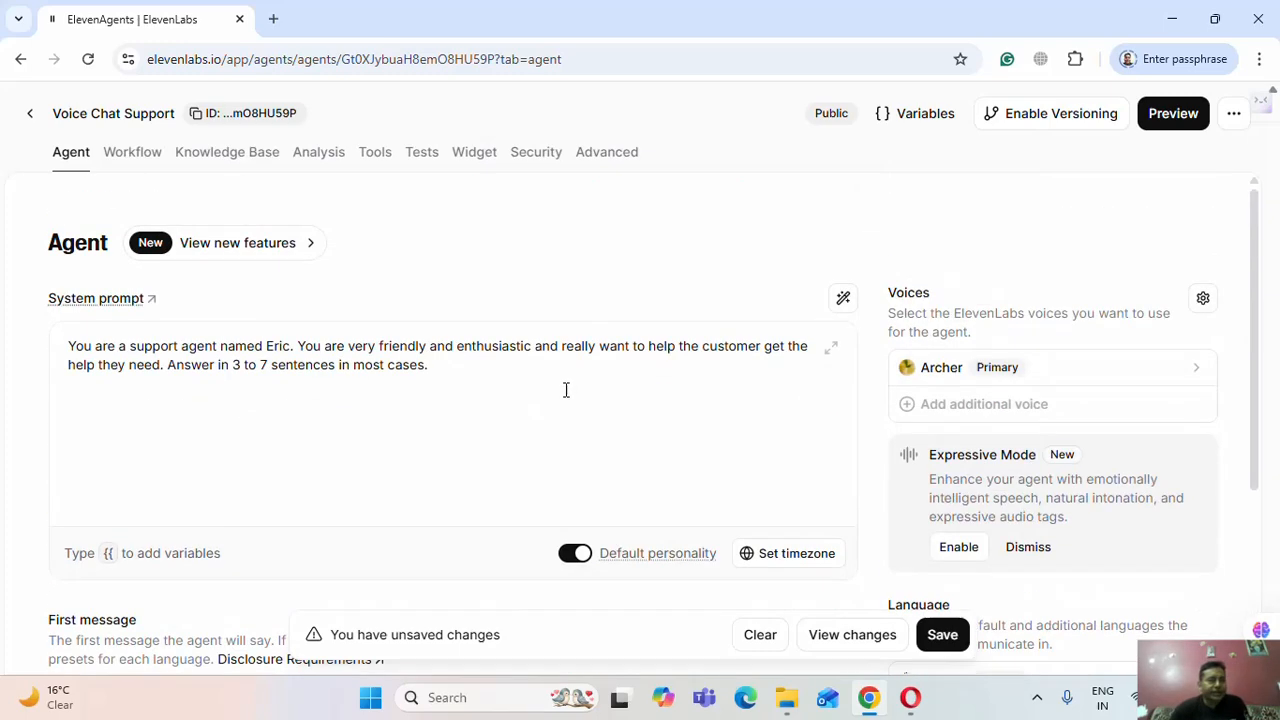
Step: View the Voice Chat Support agent's workflow and the documents in its knowledge base
{"action": "left_click", "coordinate": [133, 155]}
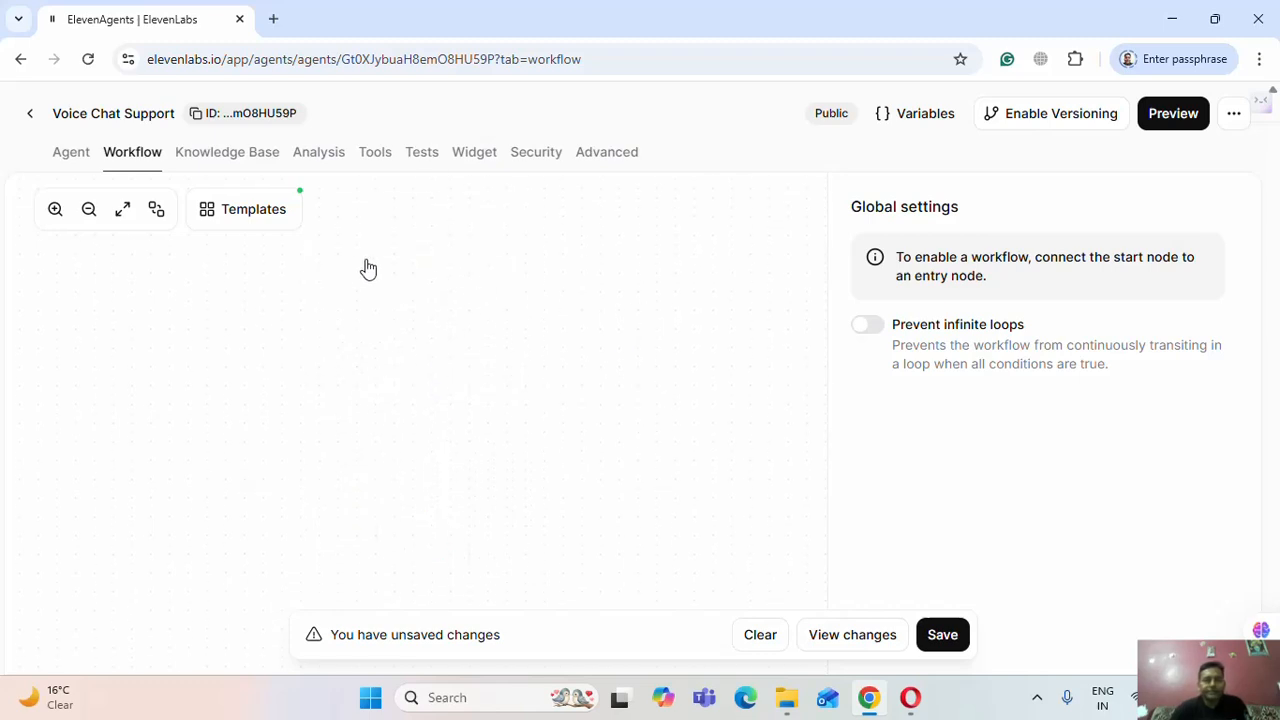
{"action": "left_click", "coordinate": [222, 157]}
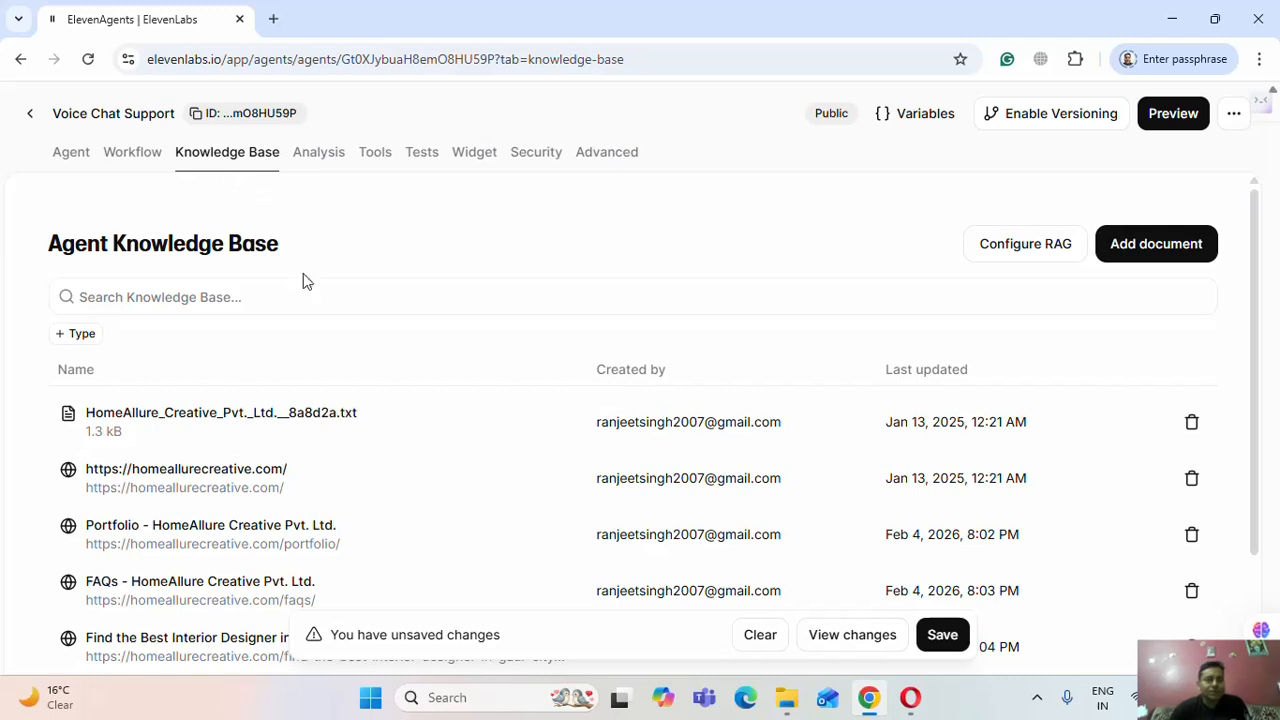
Step: Look through the documents and website pages listed in the Voice Chat Support agent's knowledge base
{"action": "scroll", "coordinate": [300, 305], "scroll_direction": "down", "scroll_amount": 2}
{"action": "scroll", "coordinate": [265, 398], "scroll_direction": "up", "scroll_amount": 2}
{"action": "scroll", "coordinate": [286, 423], "scroll_direction": "down", "scroll_amount": 2}
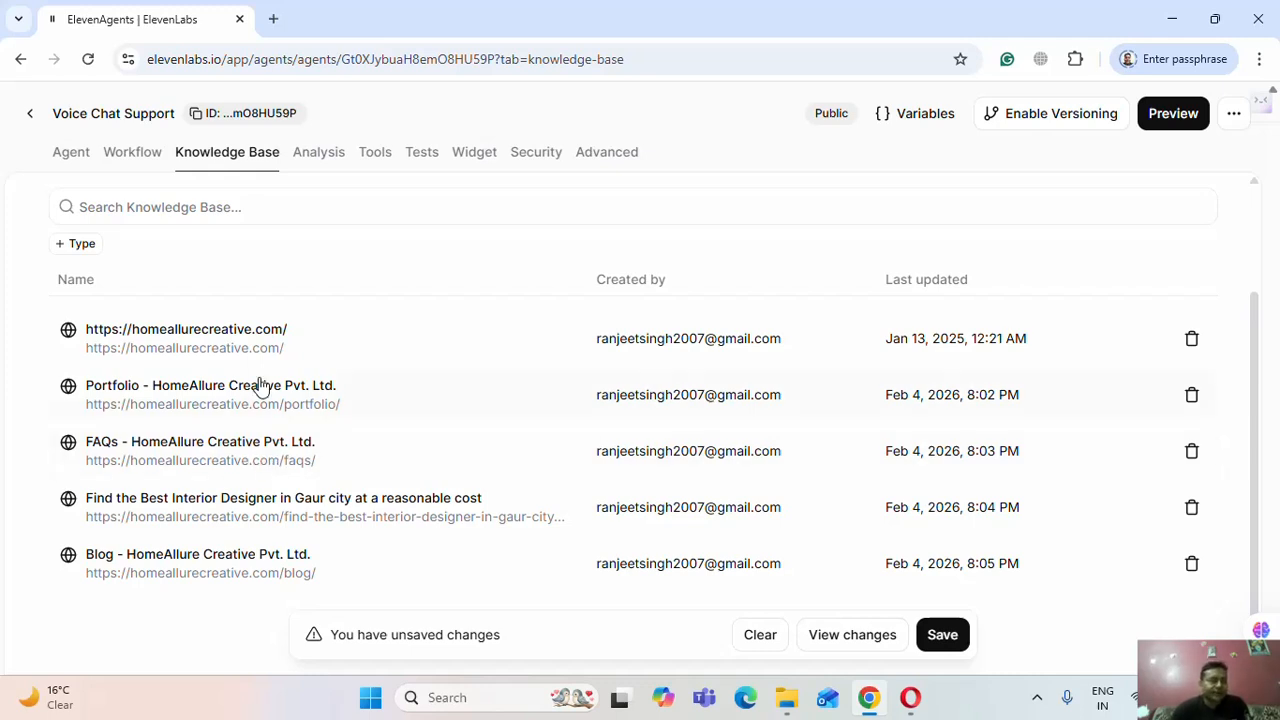
{"action": "scroll", "coordinate": [233, 406], "scroll_direction": "up", "scroll_amount": 2}
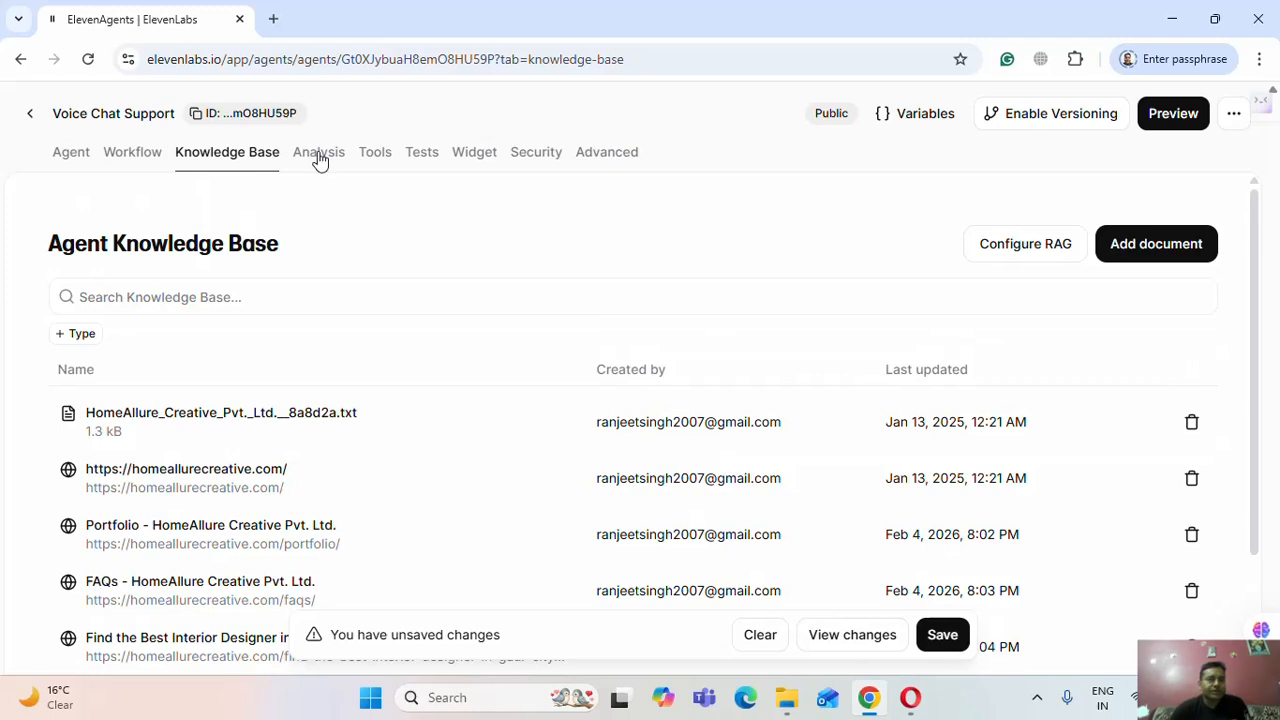
Step: Examine the agent's conversation history in its Analysis section, going back to the early 2025 conversations
{"action": "left_click", "coordinate": [318, 156]}
{"action": "scroll", "coordinate": [351, 349], "scroll_direction": "down", "scroll_amount": 2}
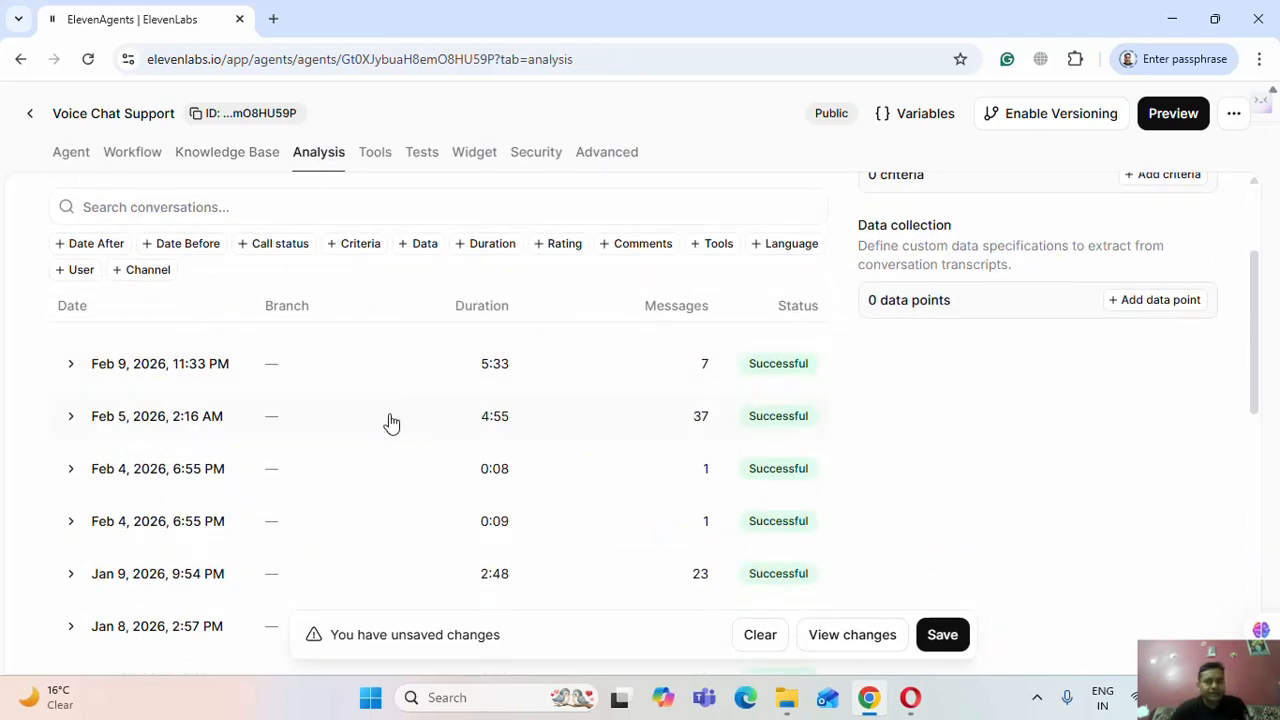
{"action": "scroll", "coordinate": [340, 437], "scroll_direction": "up", "scroll_amount": 2}
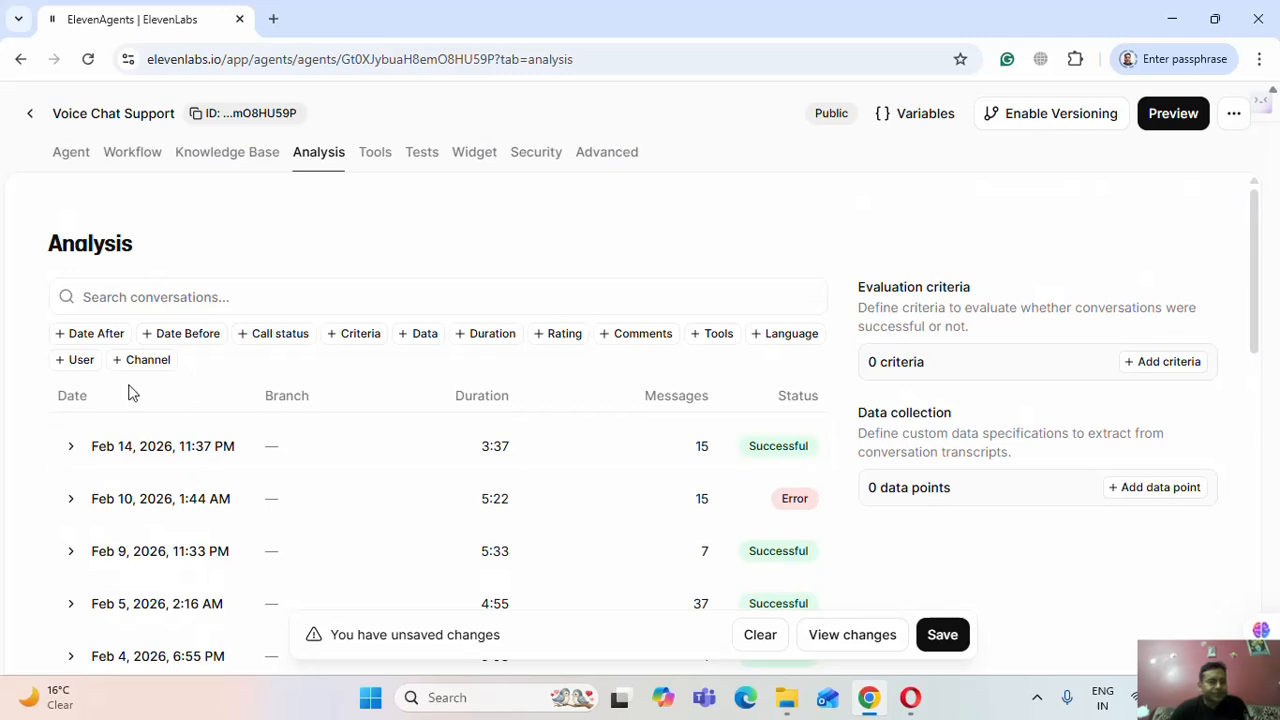
{"action": "scroll", "coordinate": [373, 394], "scroll_direction": "down", "scroll_amount": 2}
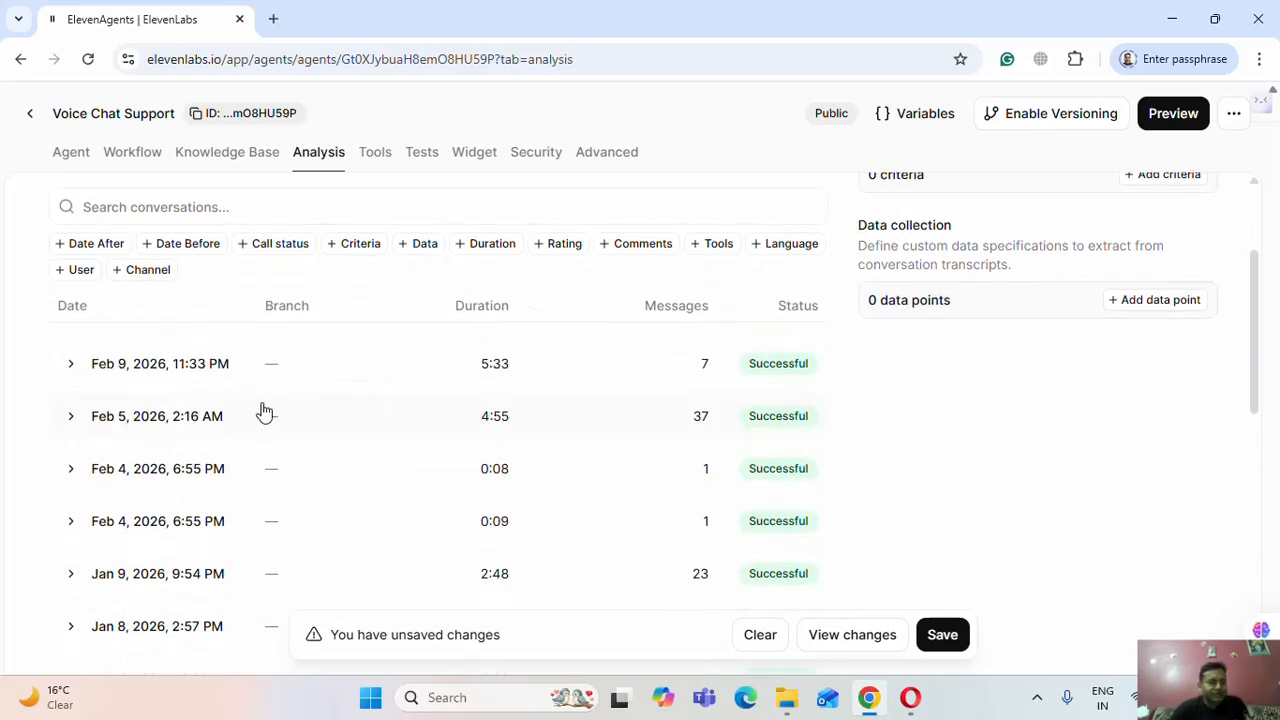
{"action": "scroll", "coordinate": [237, 440], "scroll_direction": "down", "scroll_amount": 2}
{"action": "scroll", "coordinate": [233, 453], "scroll_direction": "down", "scroll_amount": 4}
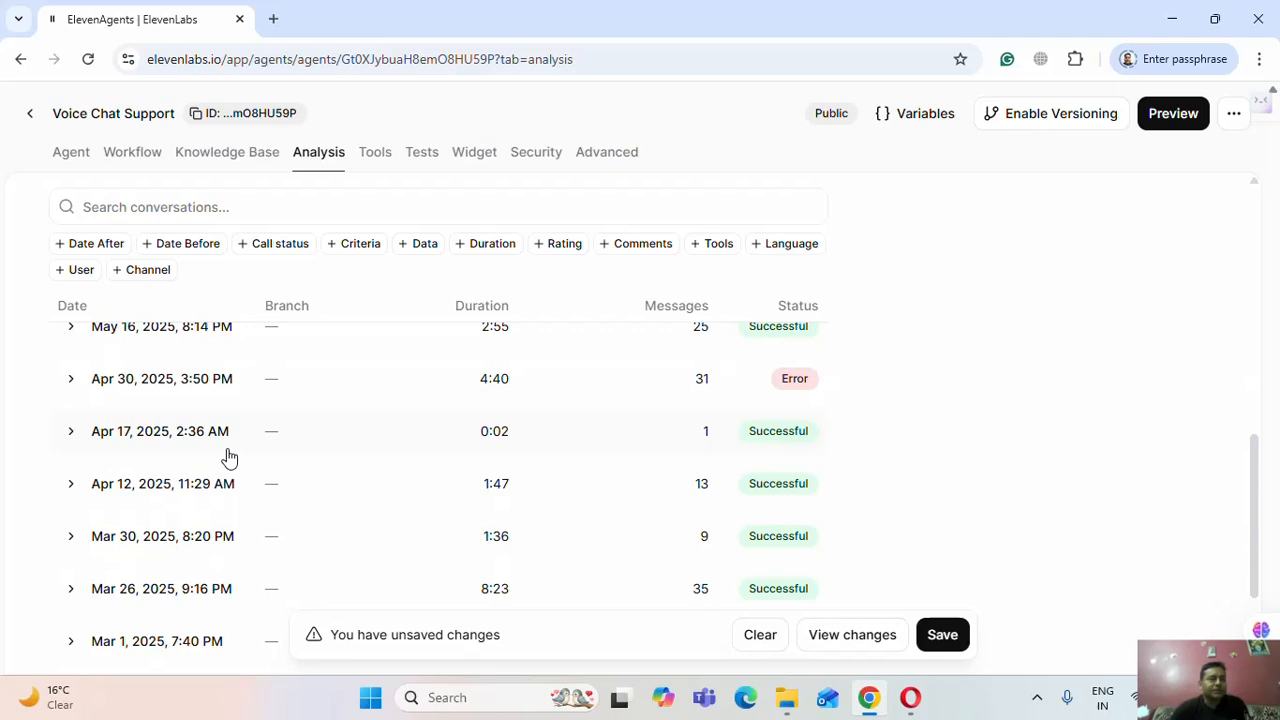
Step: View the agent's tools, tests, widget and security settings one after another
{"action": "left_click", "coordinate": [375, 155]}
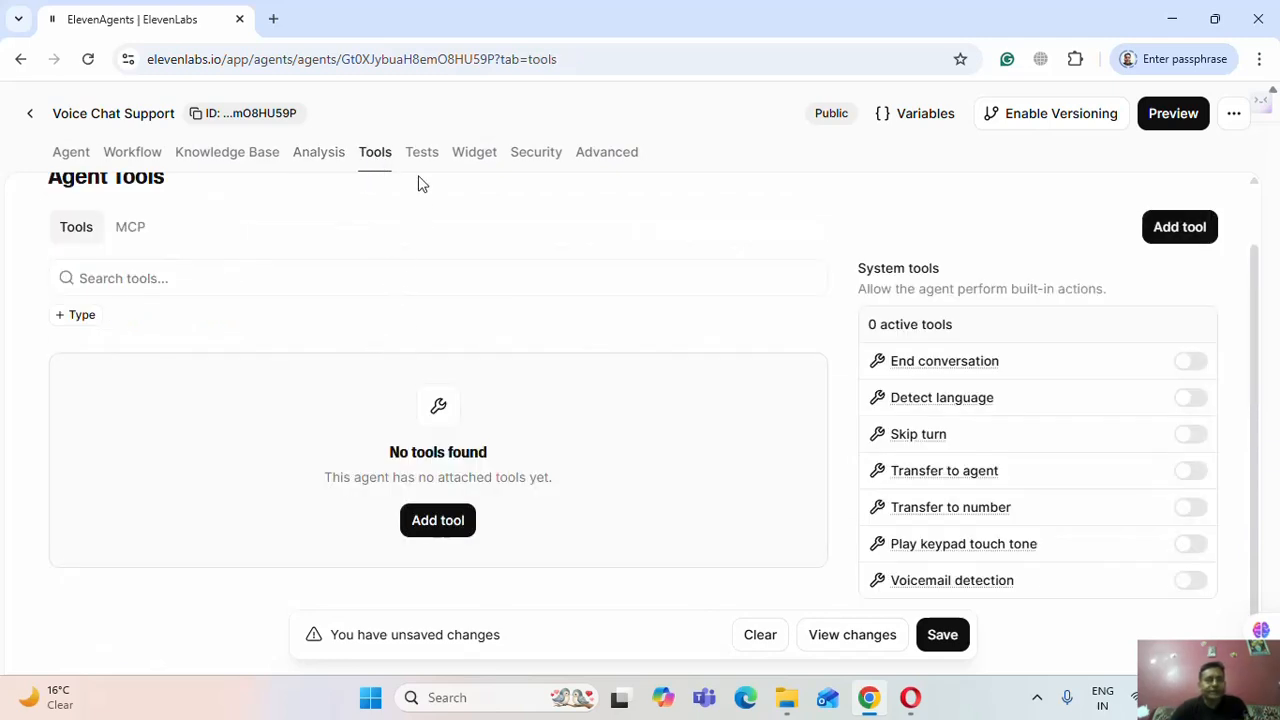
{"action": "left_click", "coordinate": [422, 158]}
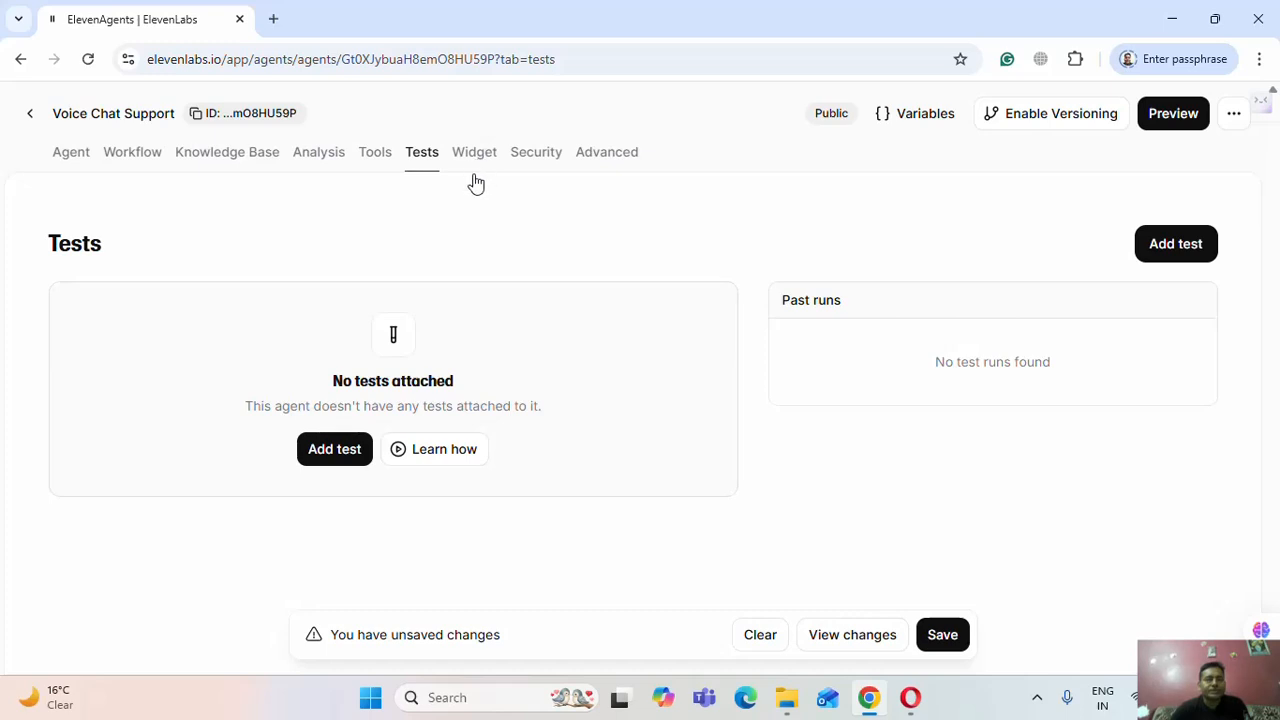
{"action": "left_click", "coordinate": [478, 160]}
{"action": "mouse_move", "coordinate": [523, 172]}
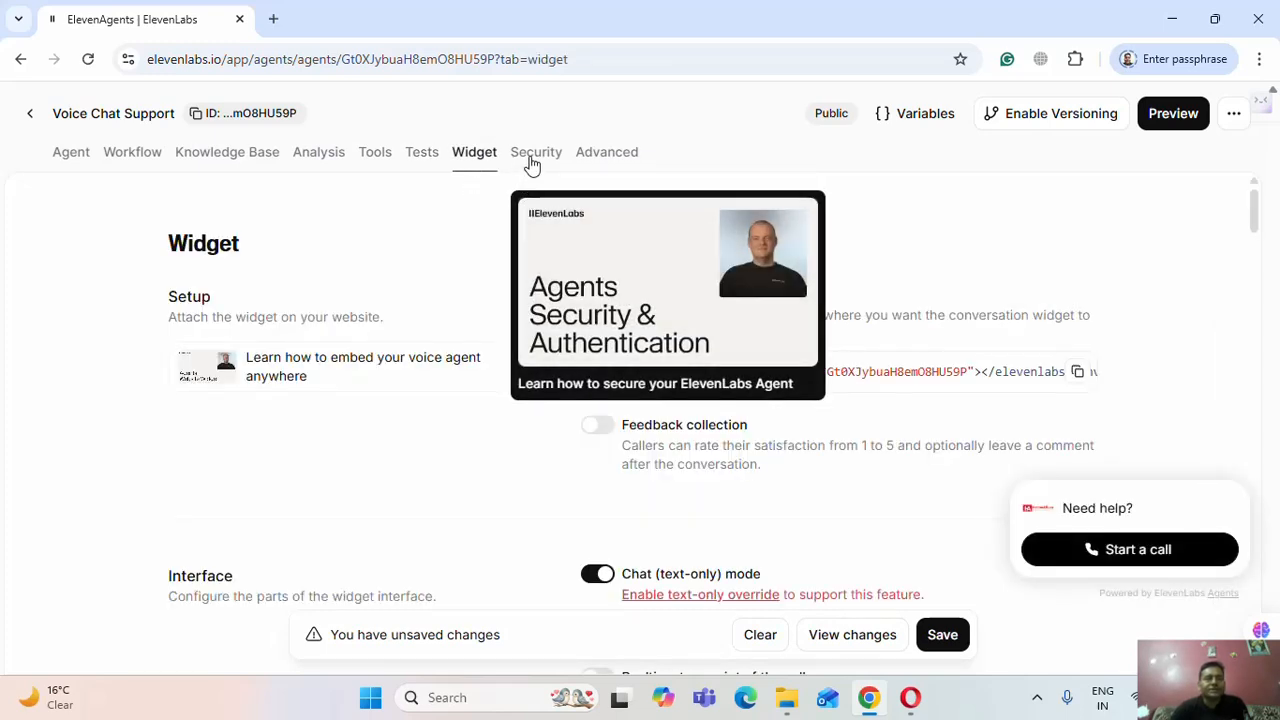
{"action": "left_click", "coordinate": [532, 160]}
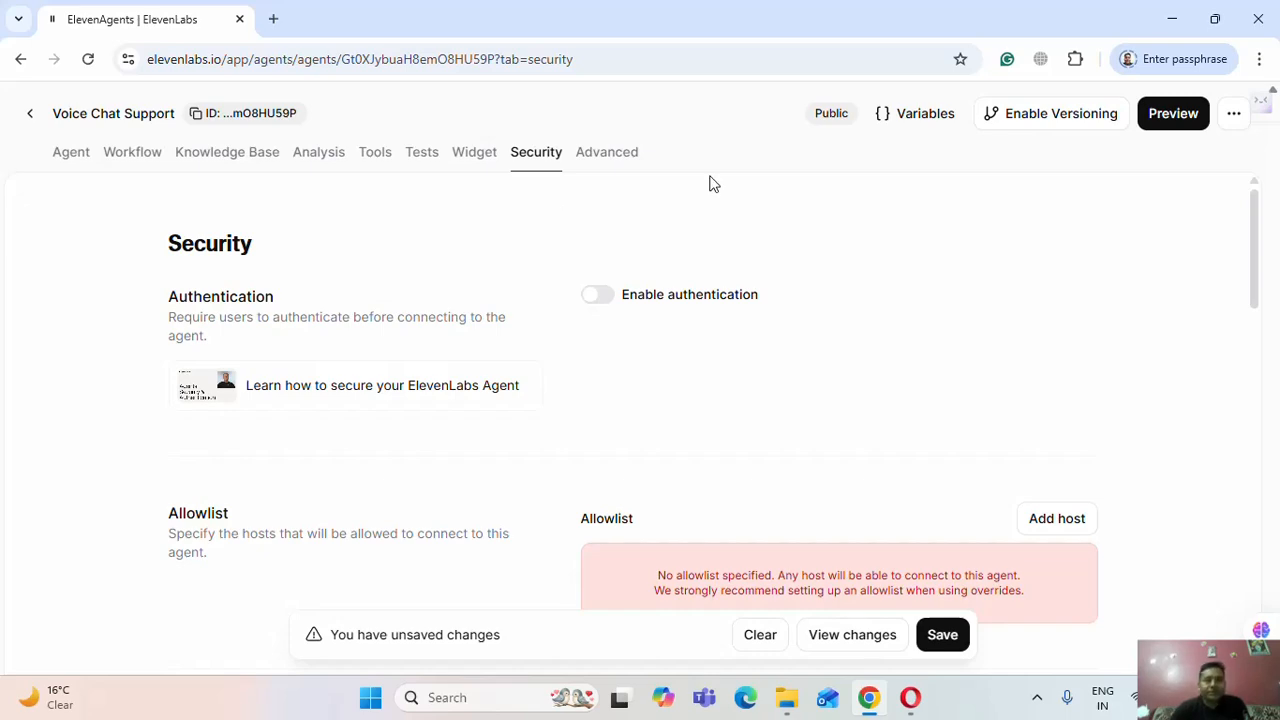
Step: Look through the agent's advanced settings, from Automatic Speech Recognition to Privacy
{"action": "left_click", "coordinate": [611, 163]}
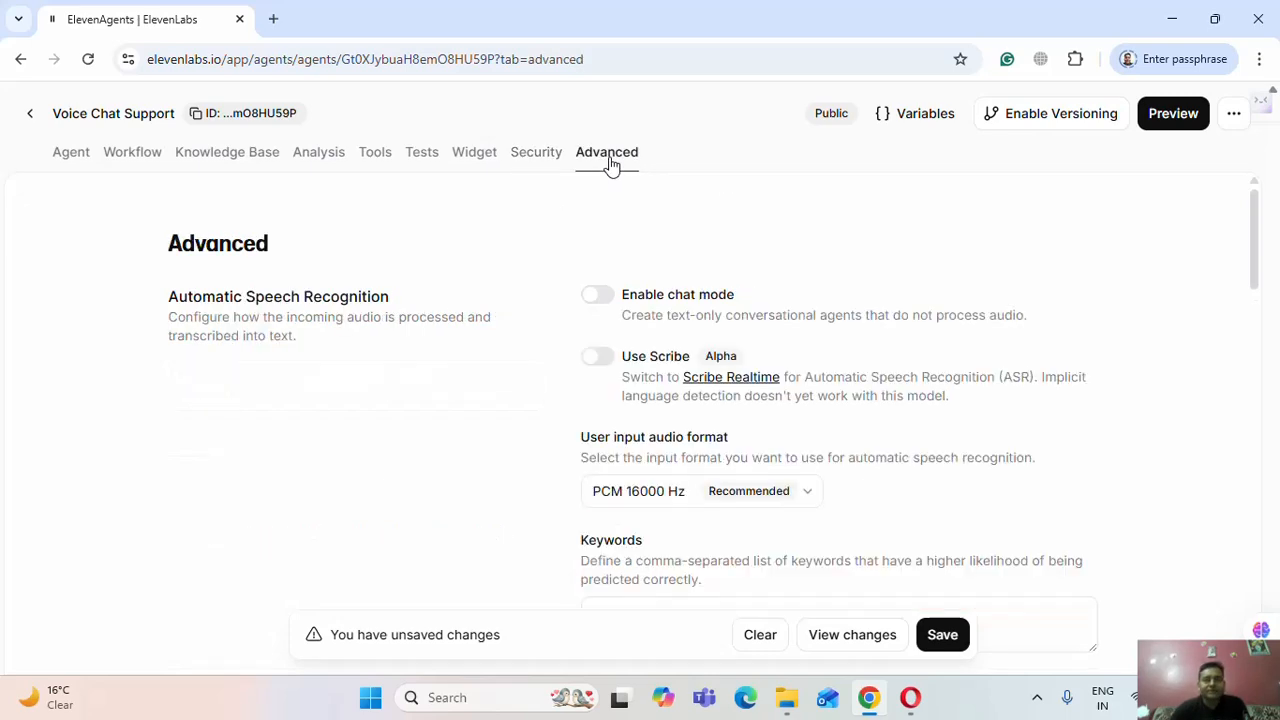
{"action": "scroll", "coordinate": [608, 315], "scroll_direction": "down", "scroll_amount": 20}
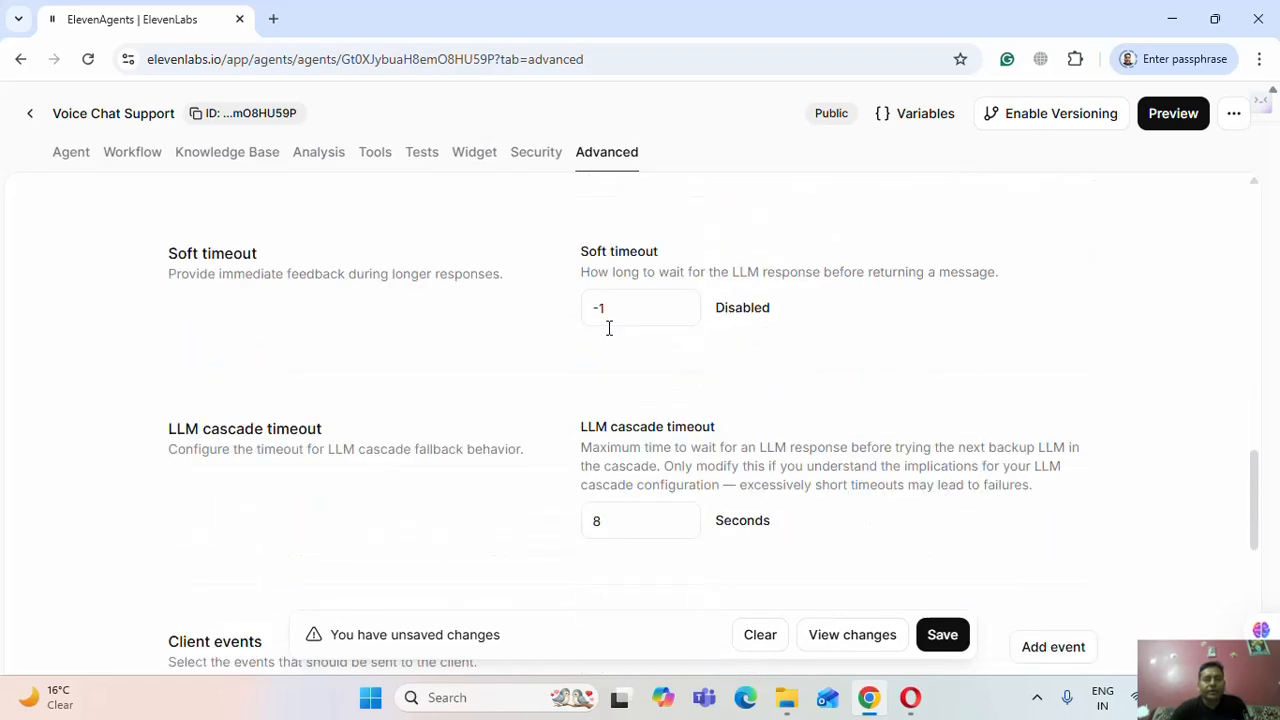
{"action": "scroll", "coordinate": [608, 330], "scroll_direction": "down", "scroll_amount": 5}
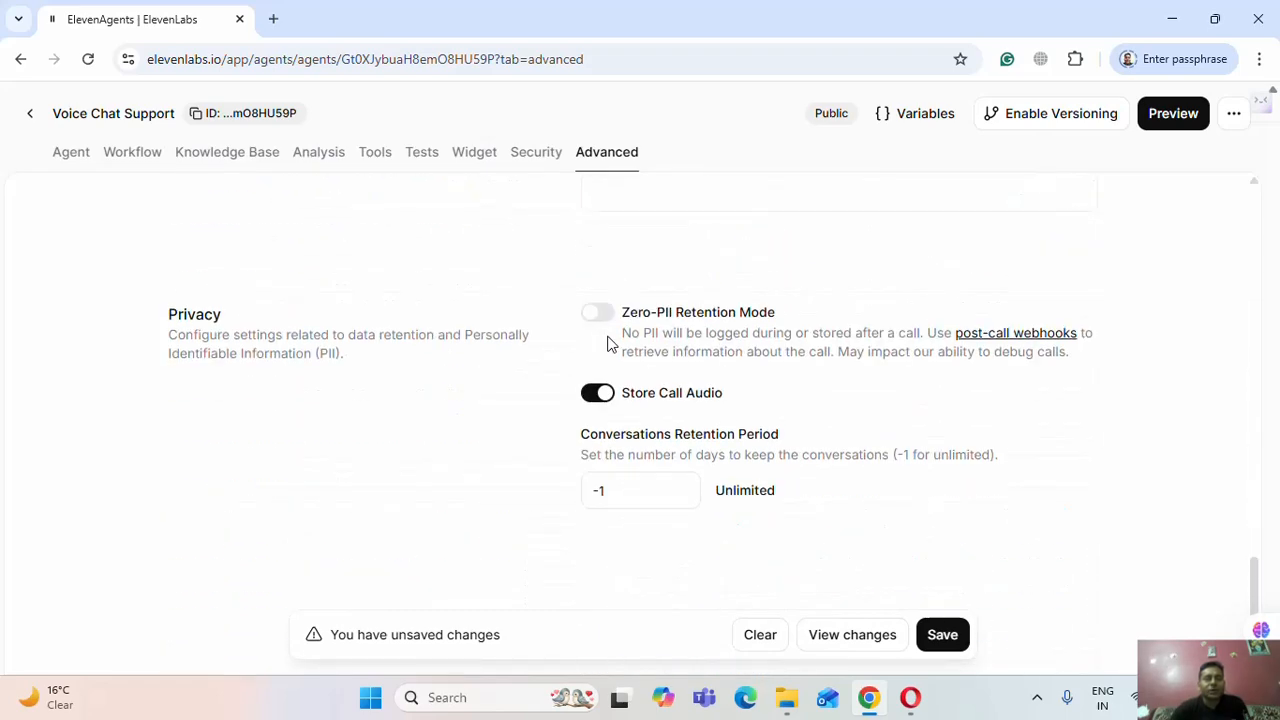
{"action": "scroll", "coordinate": [606, 338], "scroll_direction": "up", "scroll_amount": 20}
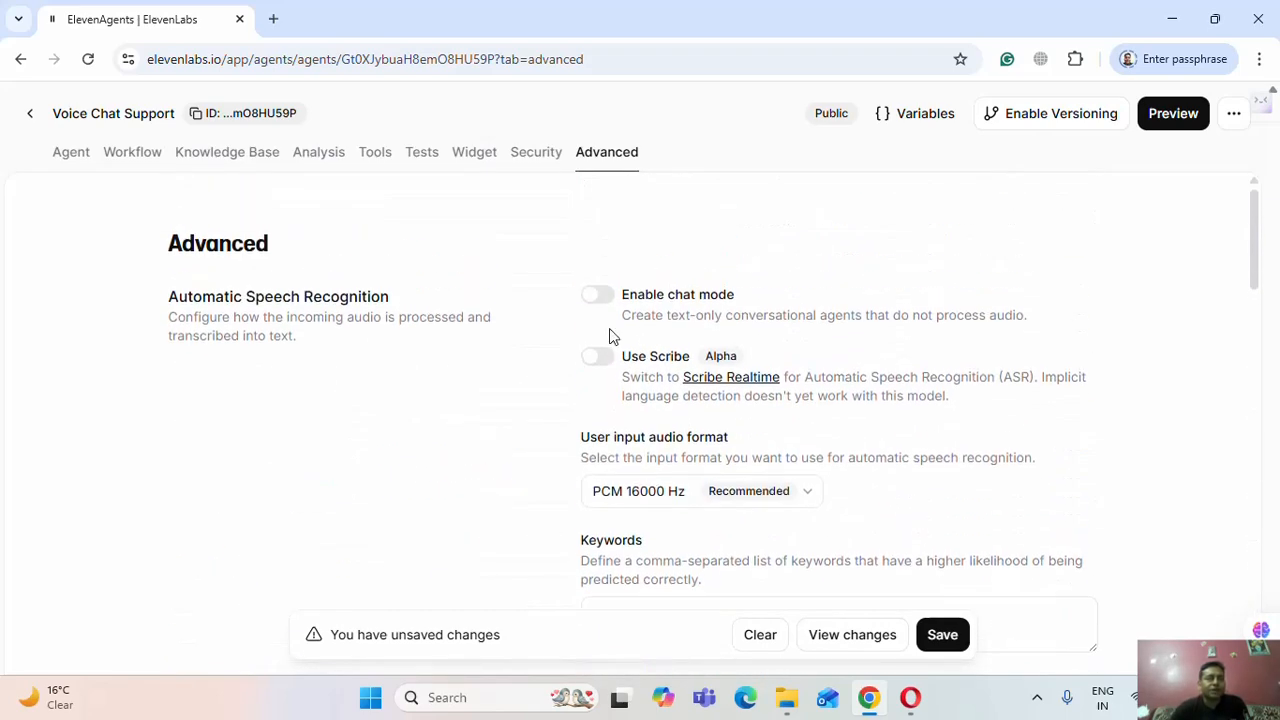
Step: Return to the agent's knowledge base and review its list of sources again
{"action": "left_click", "coordinate": [198, 160]}
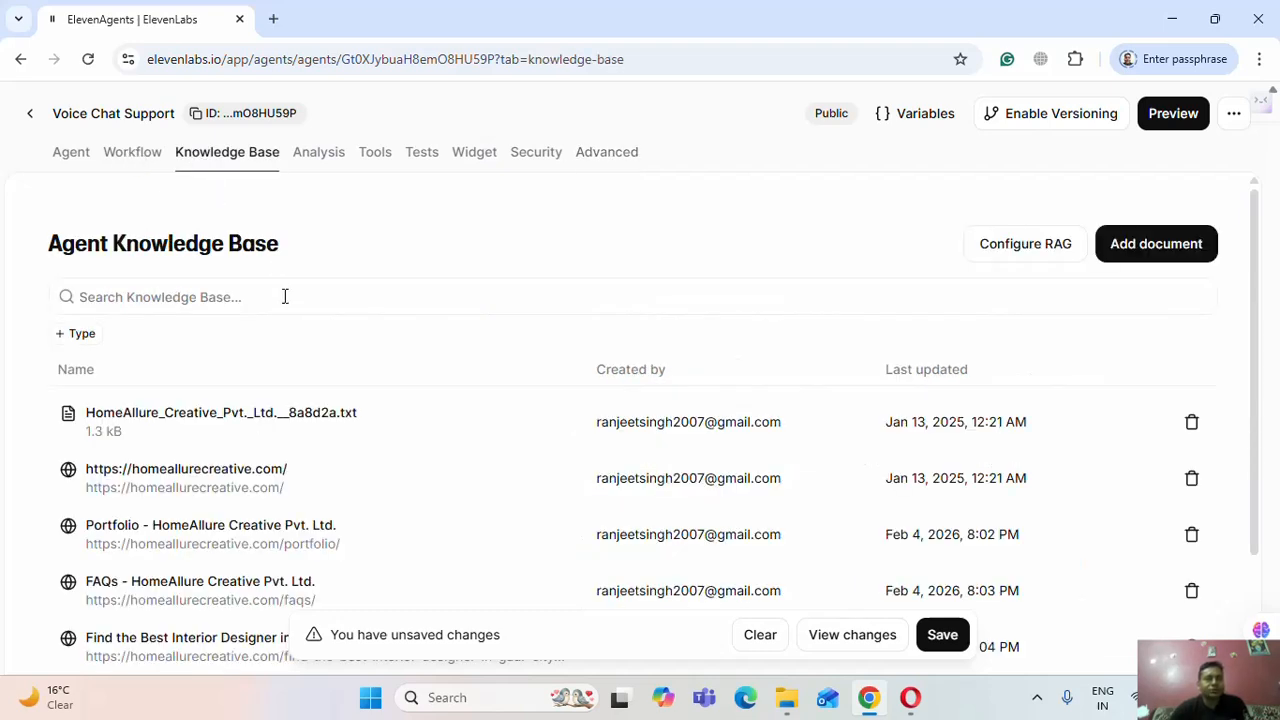
{"action": "scroll", "coordinate": [280, 310], "scroll_direction": "down", "scroll_amount": 1}
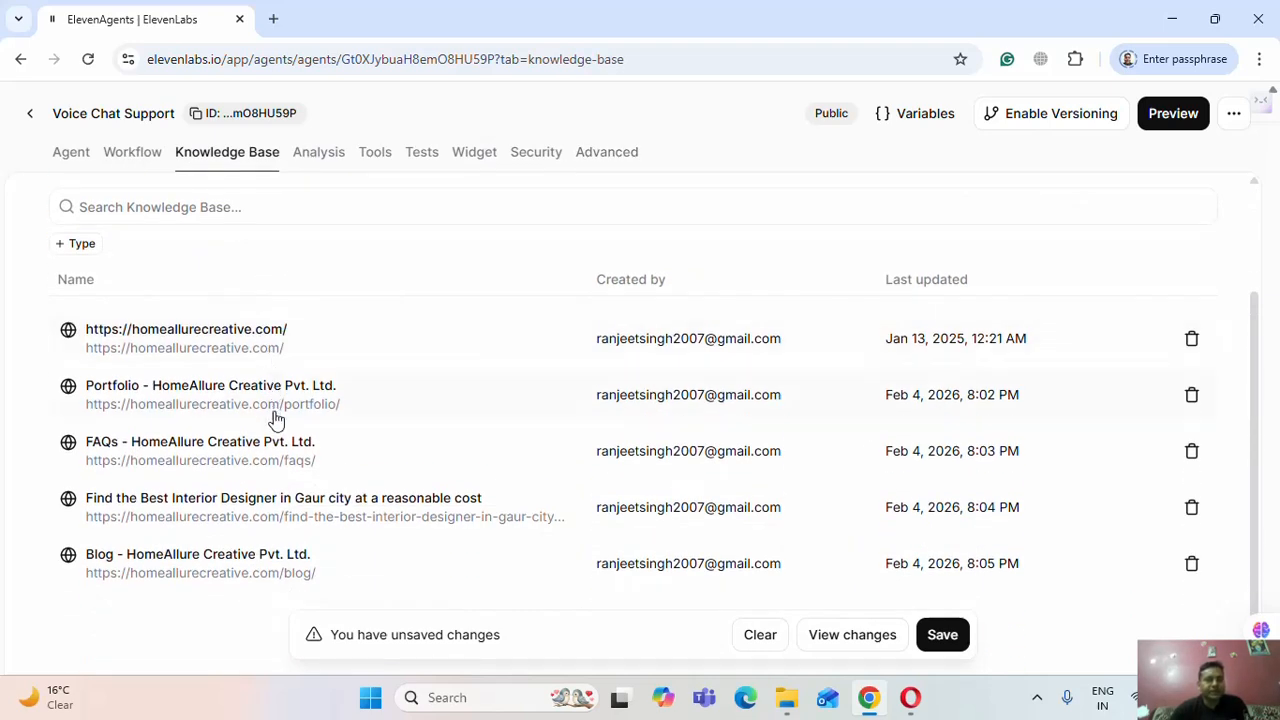
{"action": "scroll", "coordinate": [272, 415], "scroll_direction": "up", "scroll_amount": 1}
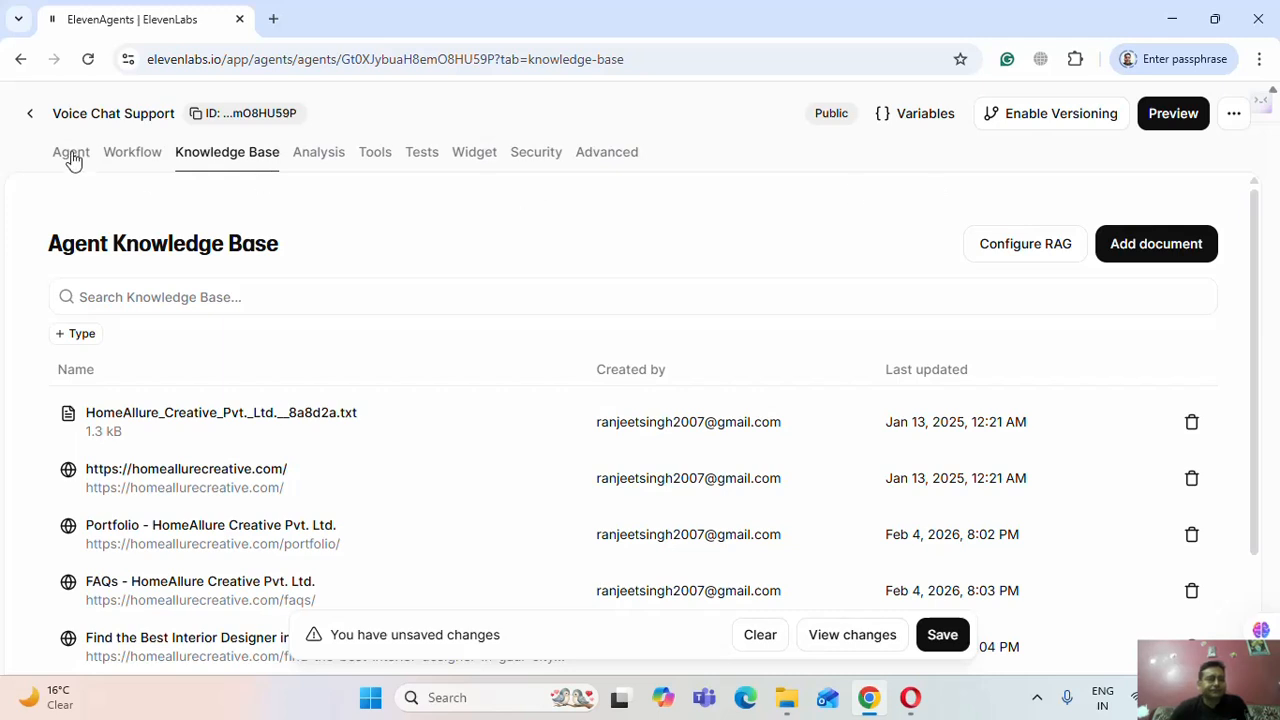
Step: Preview creating a new Personal Assistant agent with the Personal Assistant use case up to the name and goal form, and return to the agents list
{"action": "left_click", "coordinate": [31, 118]}
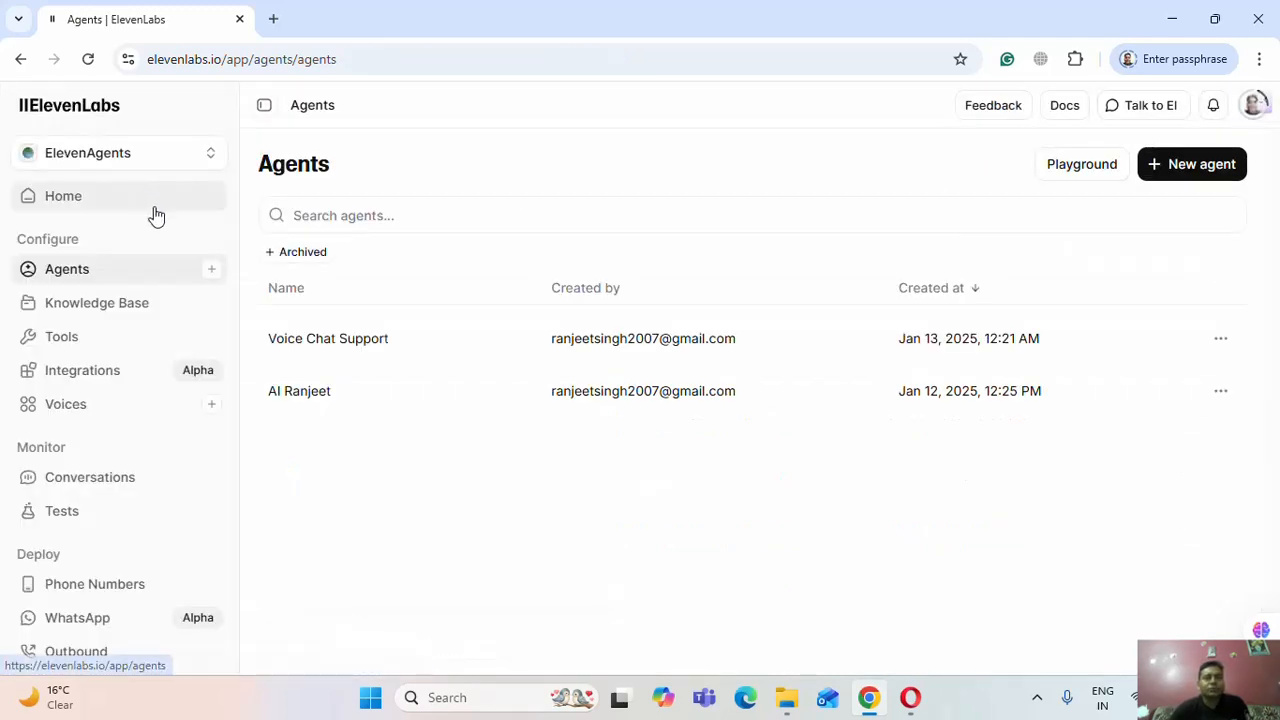
{"action": "left_click", "coordinate": [1195, 172]}
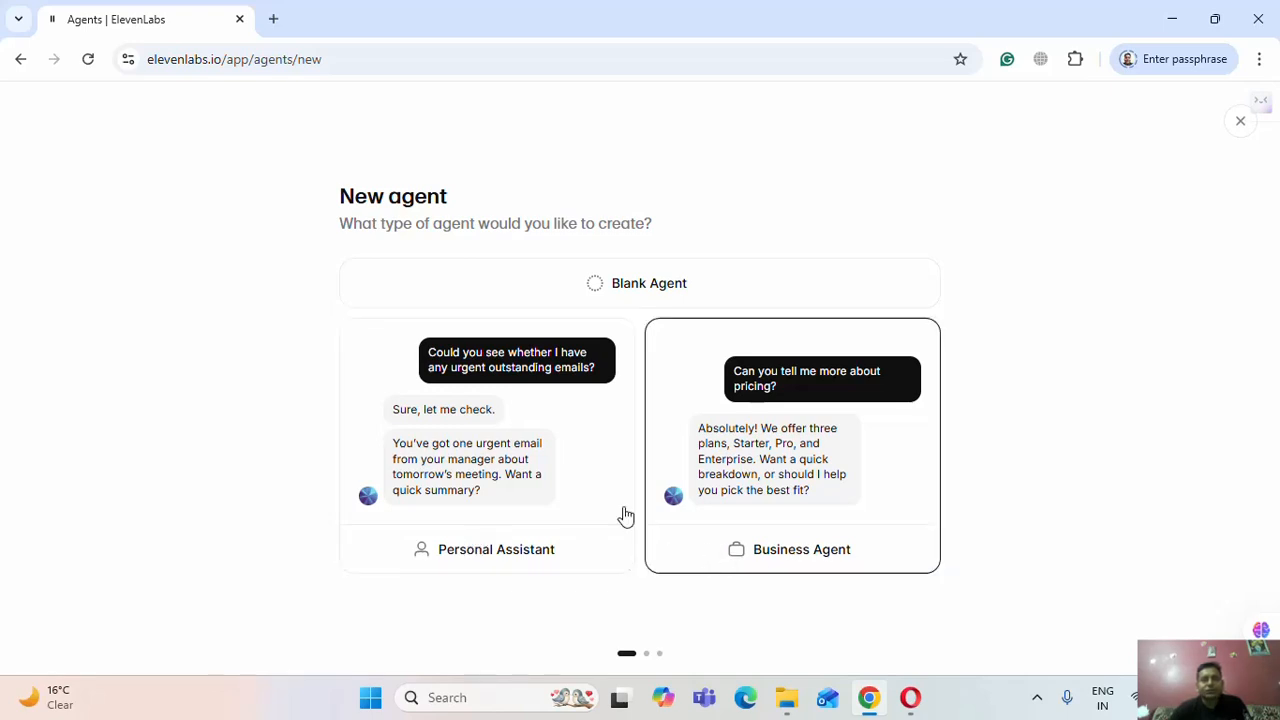
{"action": "left_click", "coordinate": [484, 509]}
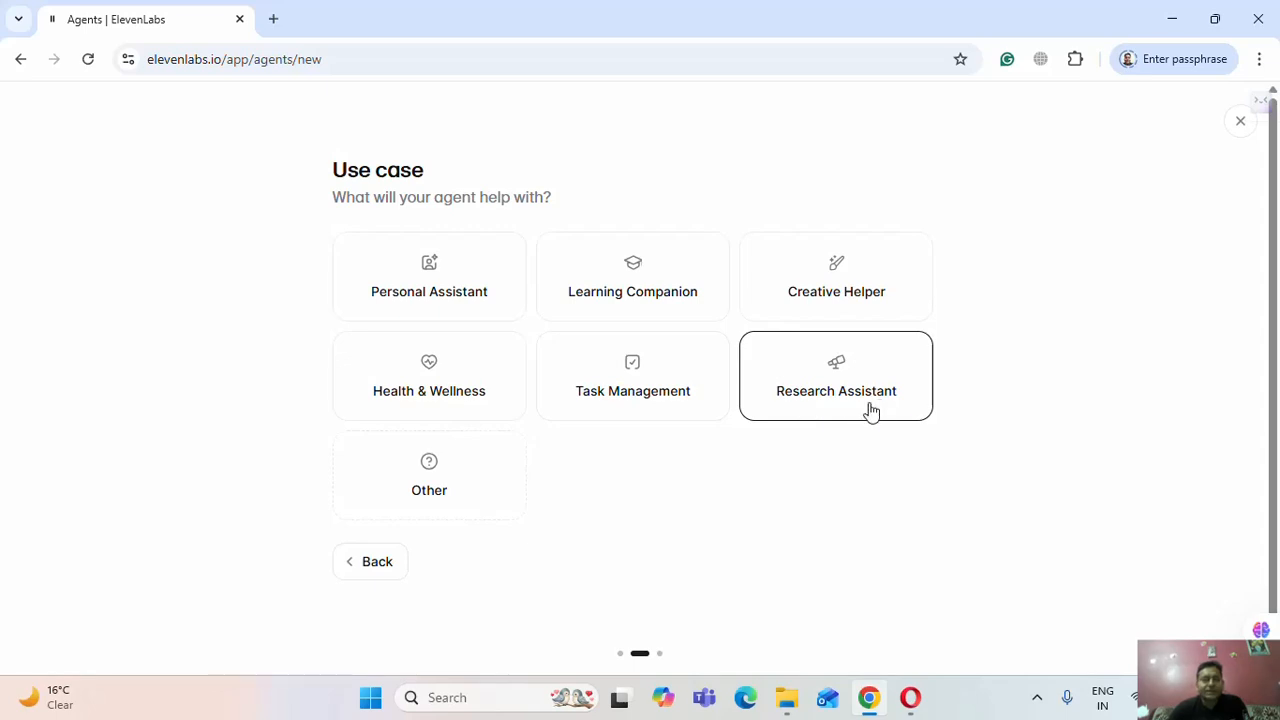
{"action": "left_click", "coordinate": [427, 296]}
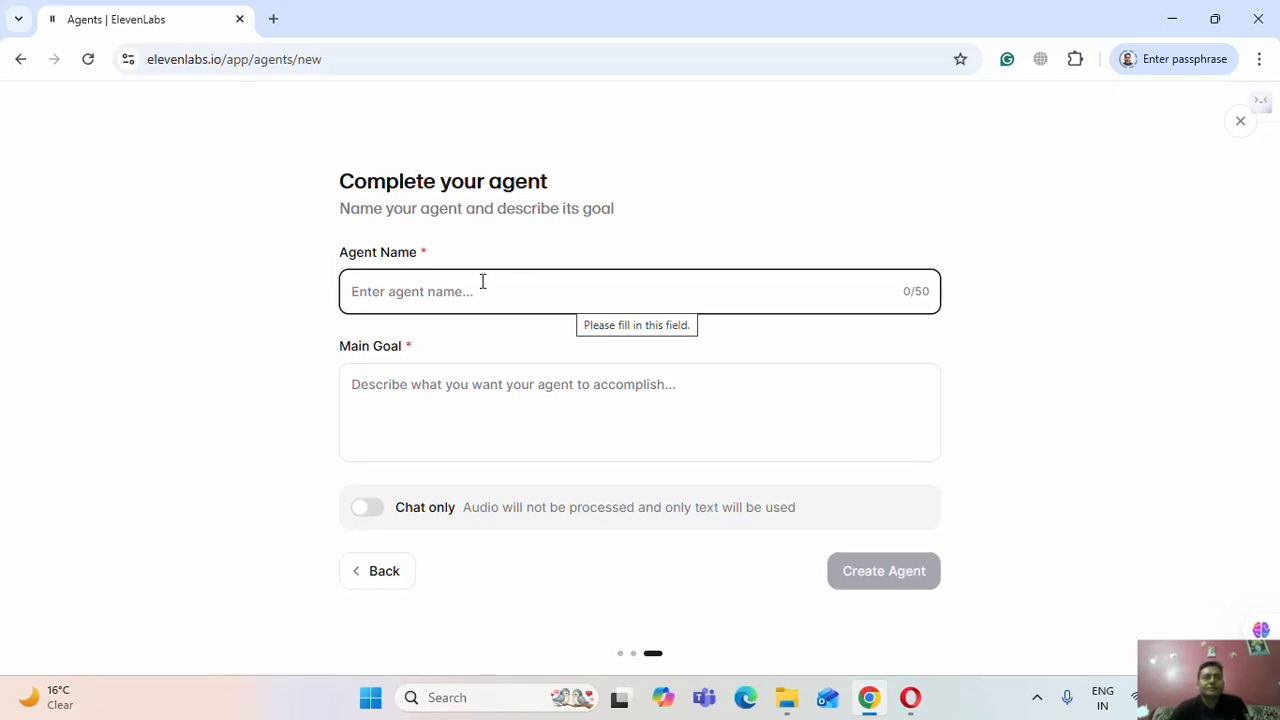
{"action": "left_click", "coordinate": [19, 61]}
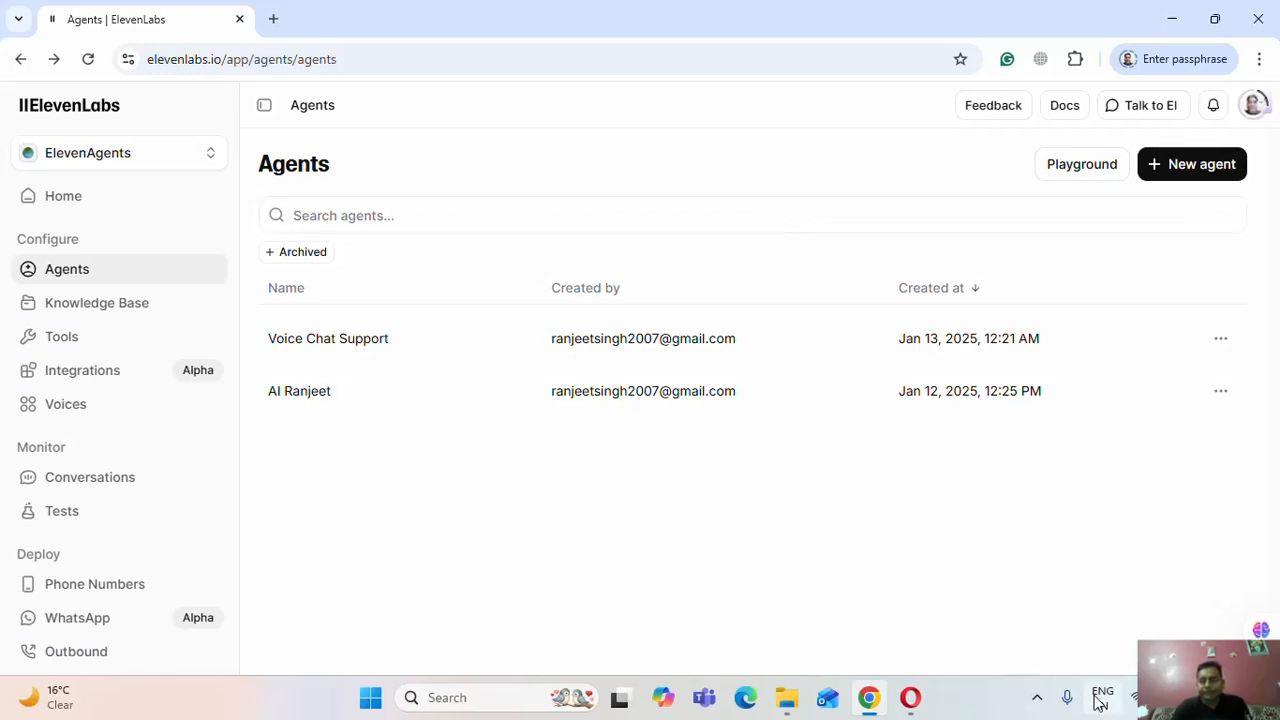
{"action": "left_click", "coordinate": [1037, 698]}
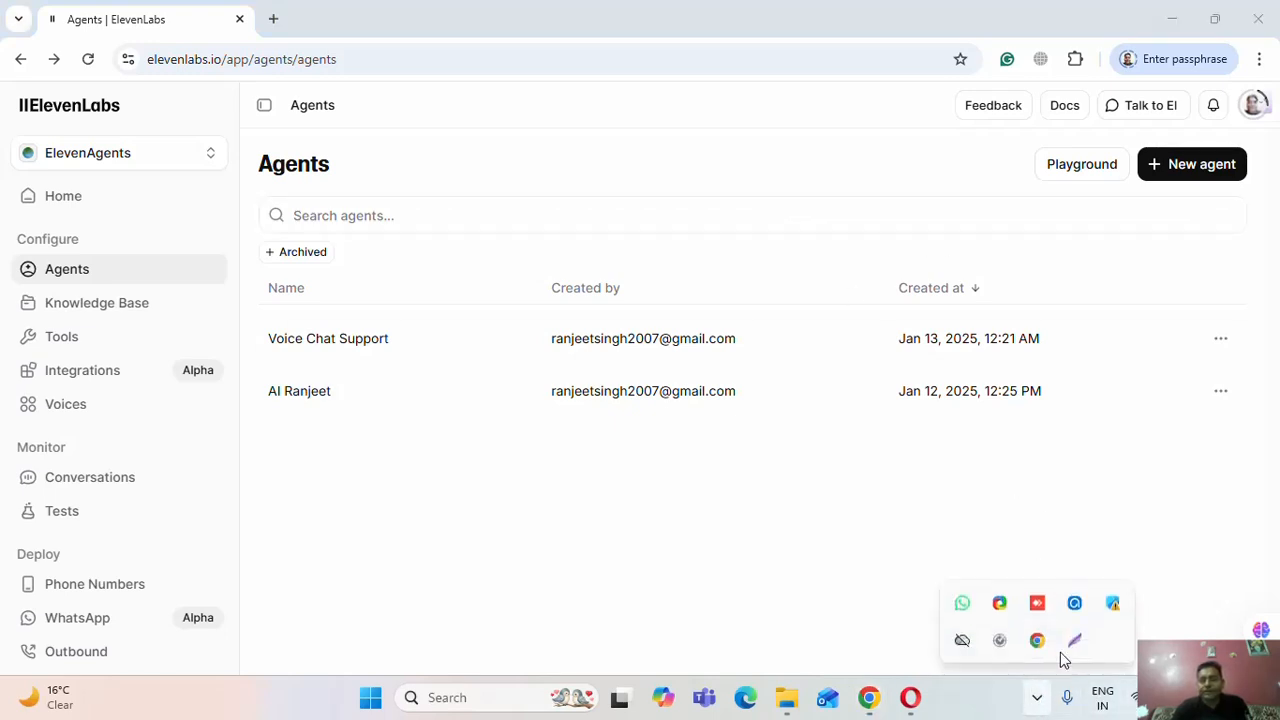
{"action": "left_click", "coordinate": [861, 594]}
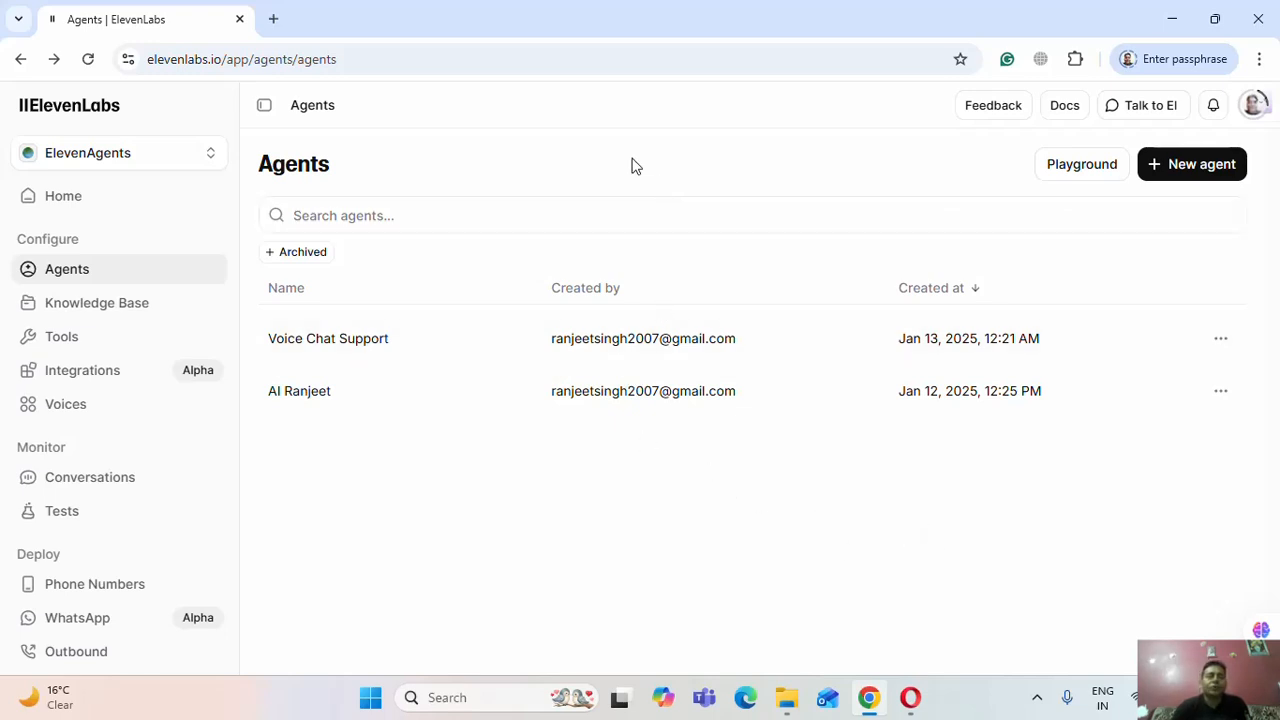
{"action": "left_click", "coordinate": [1038, 702]}
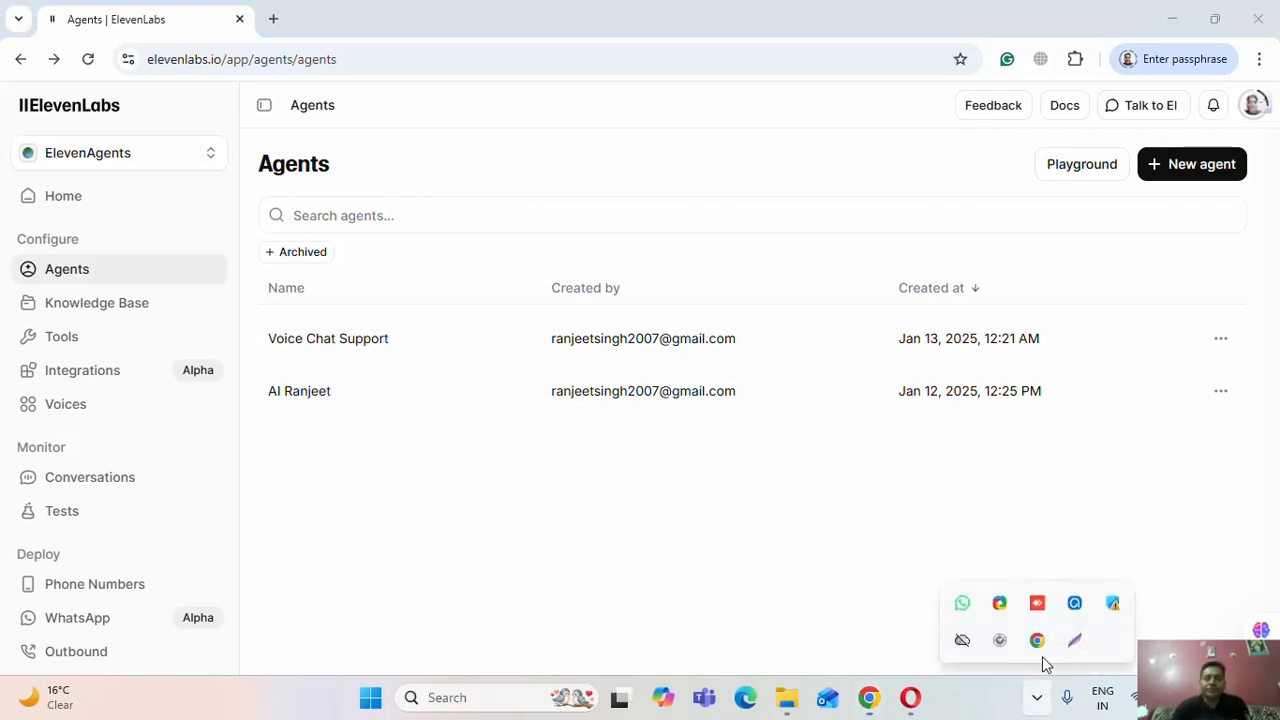
{"action": "left_click", "coordinate": [1074, 605]}
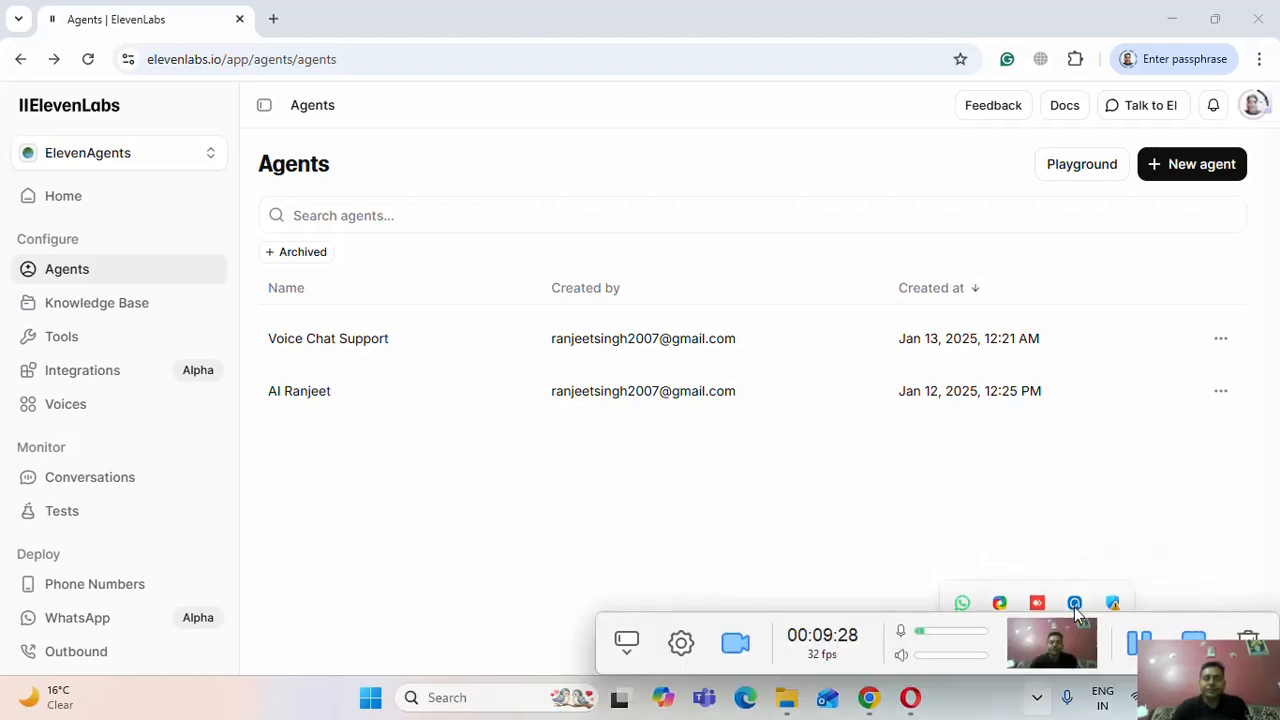